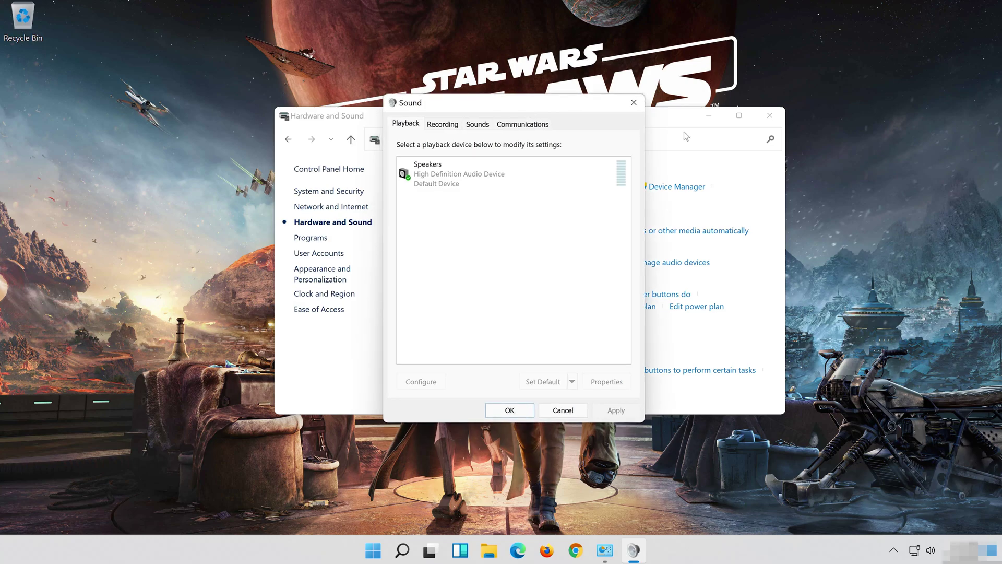
- Close the Hardware and Sound window and open the properties of the Speakers playback device
click(772, 115)
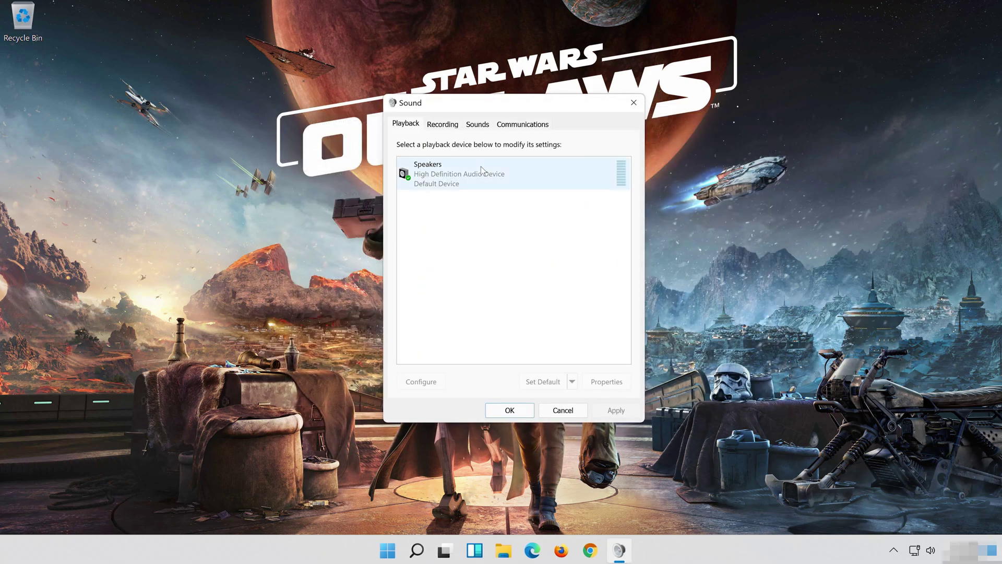
click(472, 175)
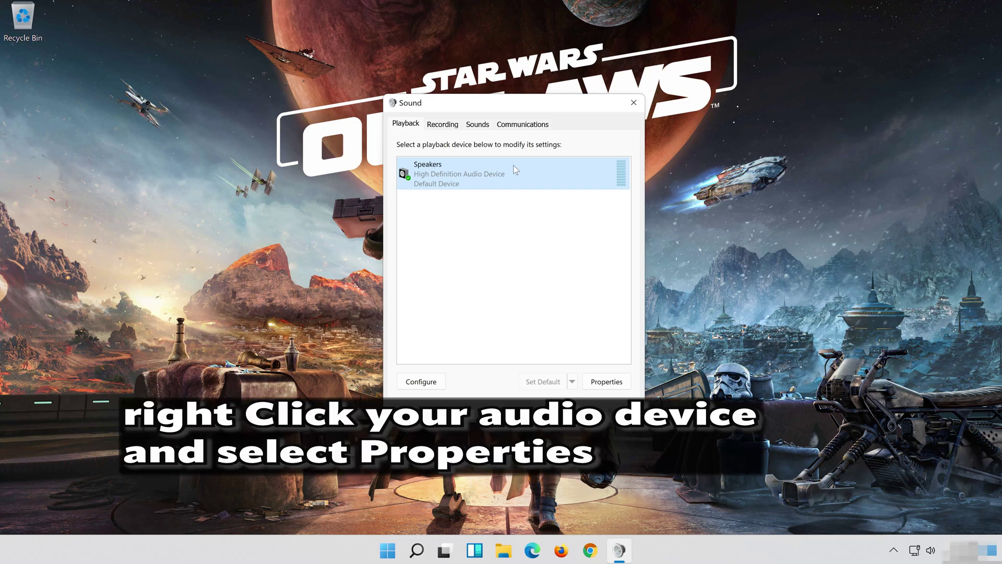
right_click(516, 170)
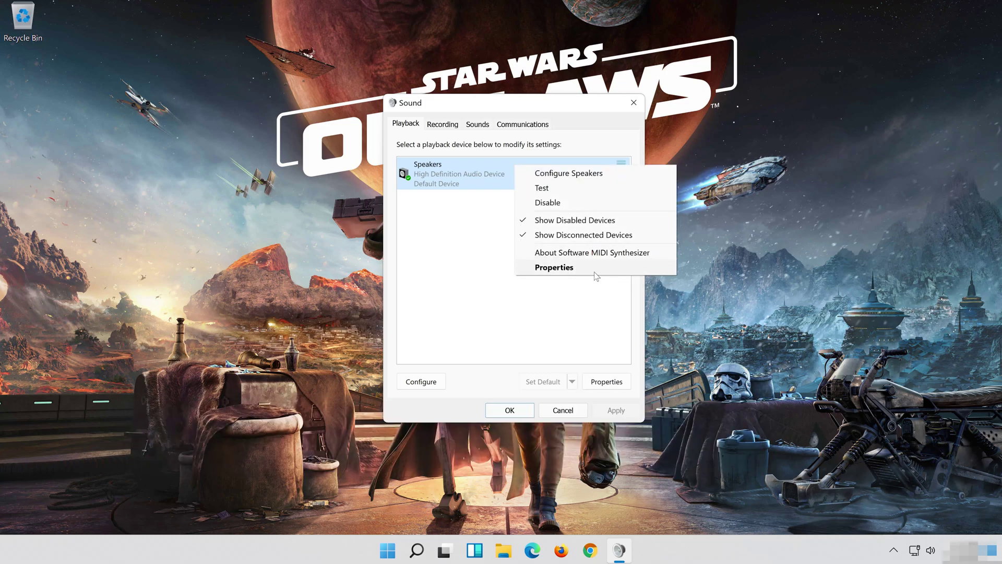
click(595, 270)
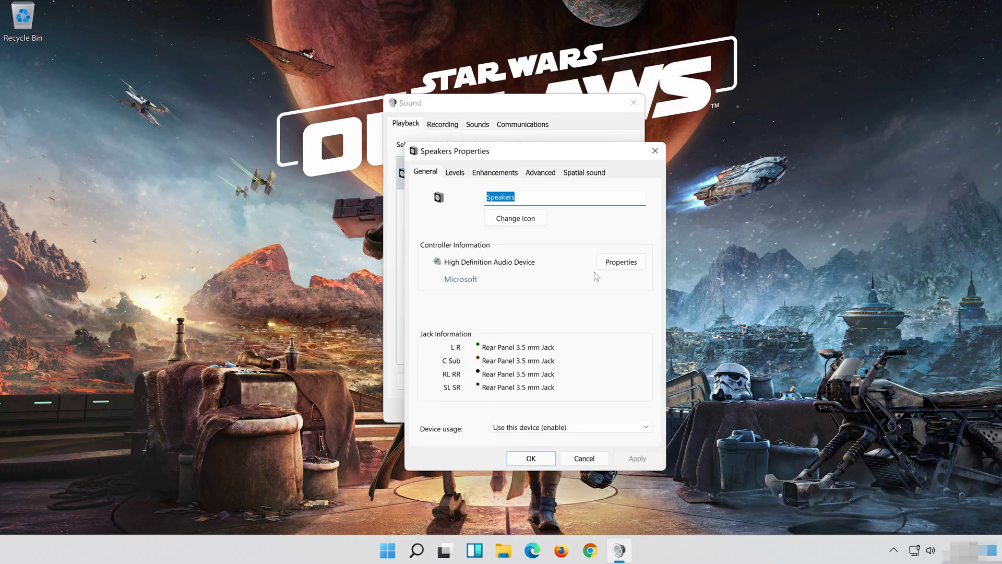
drag(556, 160, 539, 111)
- Disable all enhancements for the Speakers, apply the change, and close both the properties and Sound dialogs
click(494, 122)
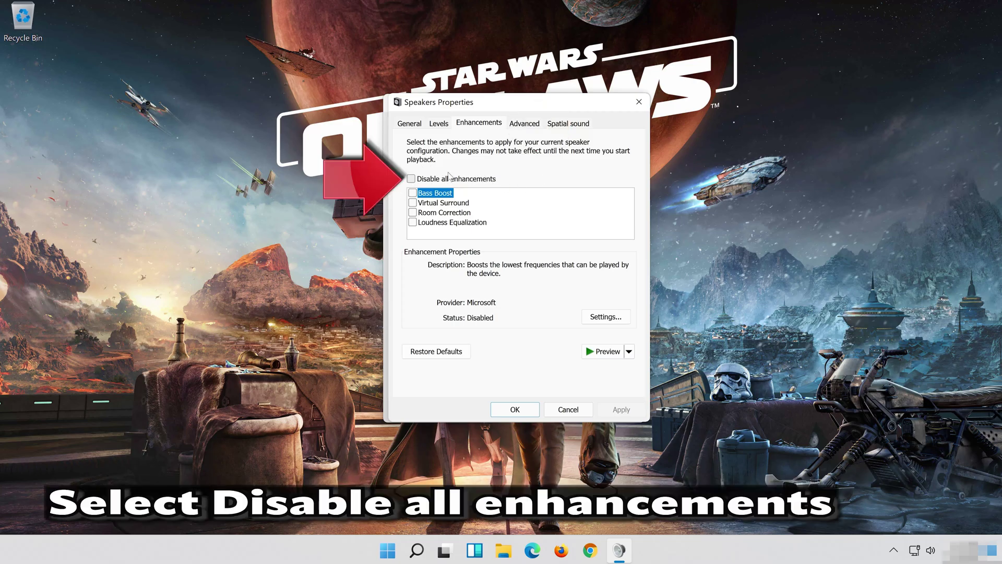
click(420, 180)
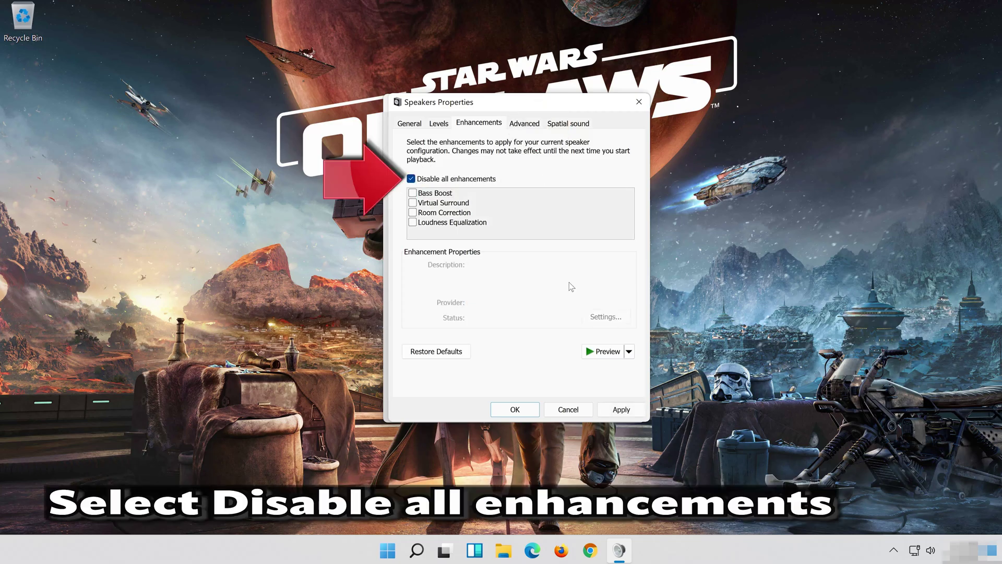
click(630, 409)
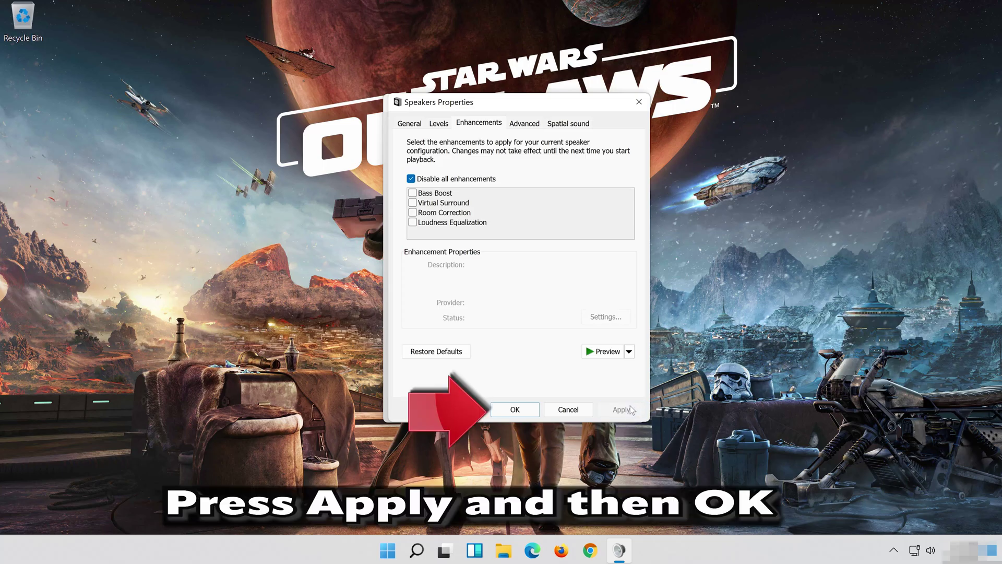
click(535, 405)
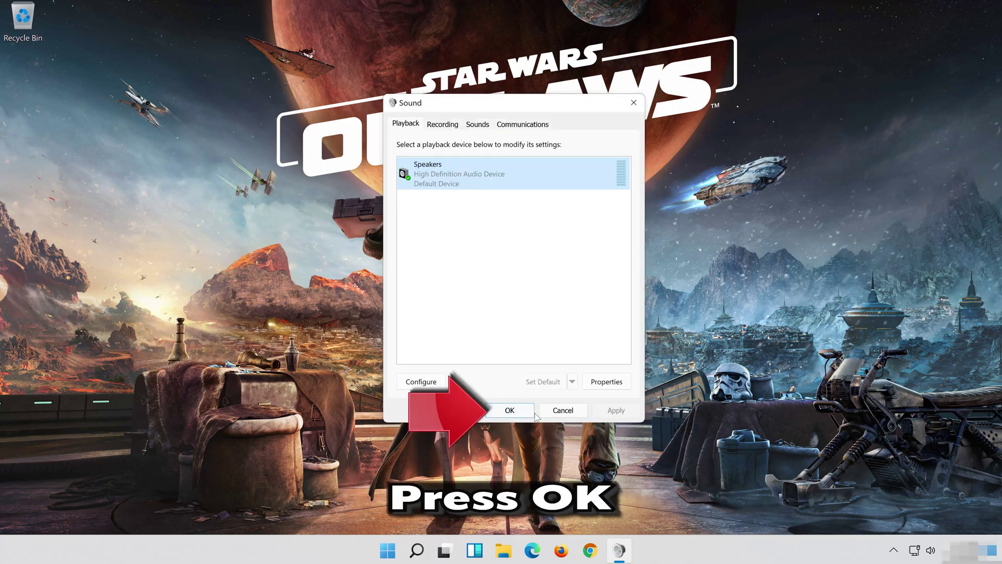
click(509, 410)
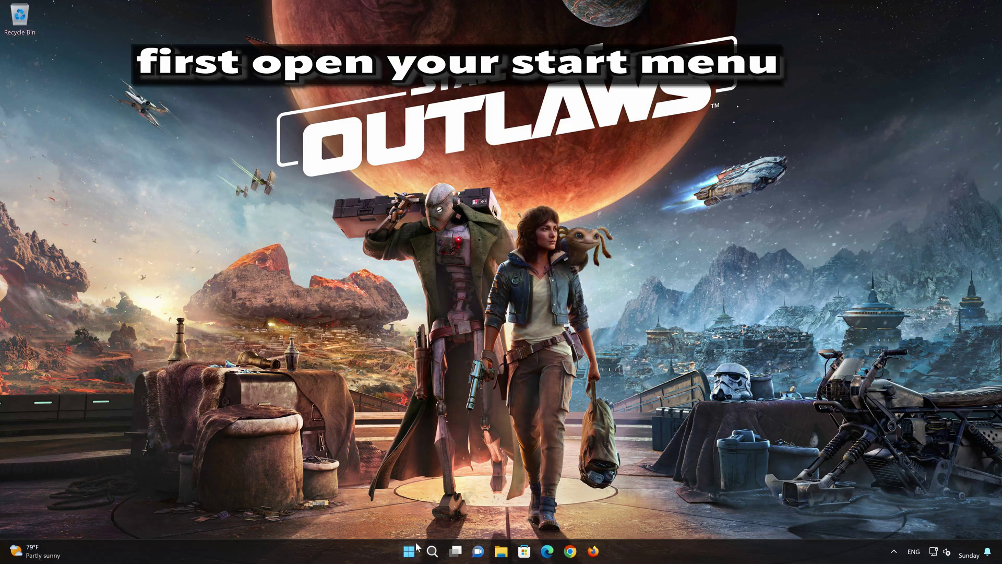
- Open Windows Settings and go to the other troubleshooters within the System troubleshooting options
click(413, 549)
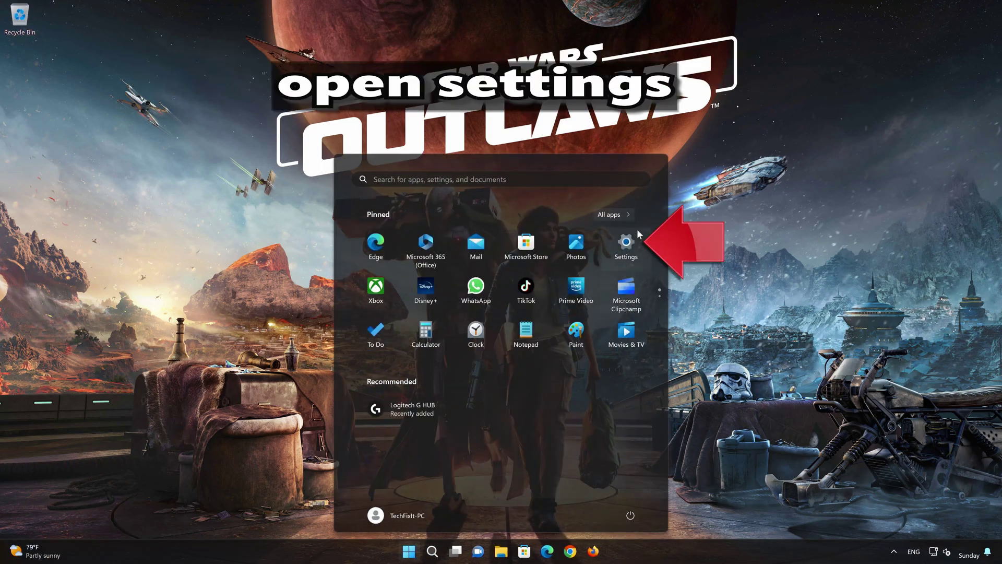
click(635, 252)
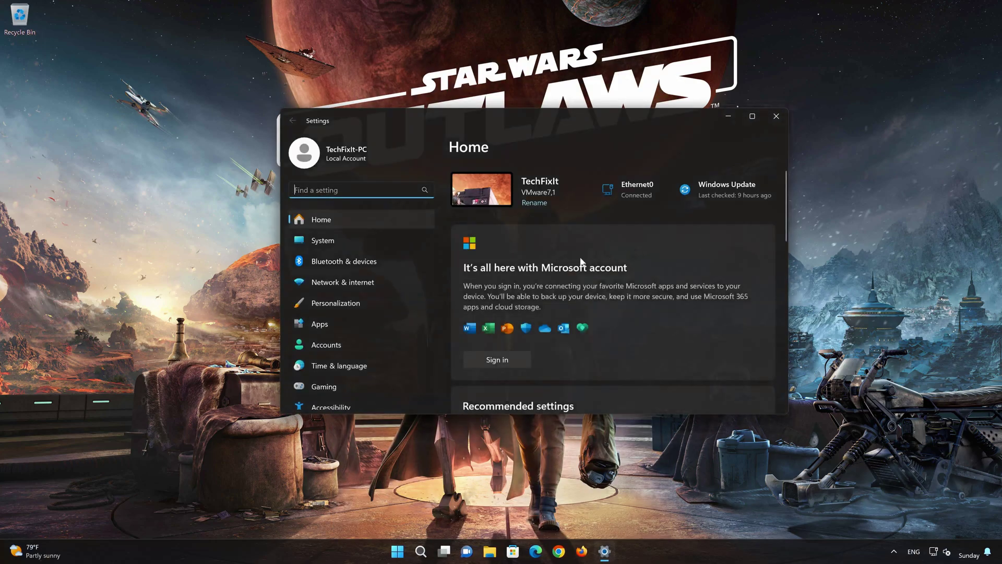
click(355, 240)
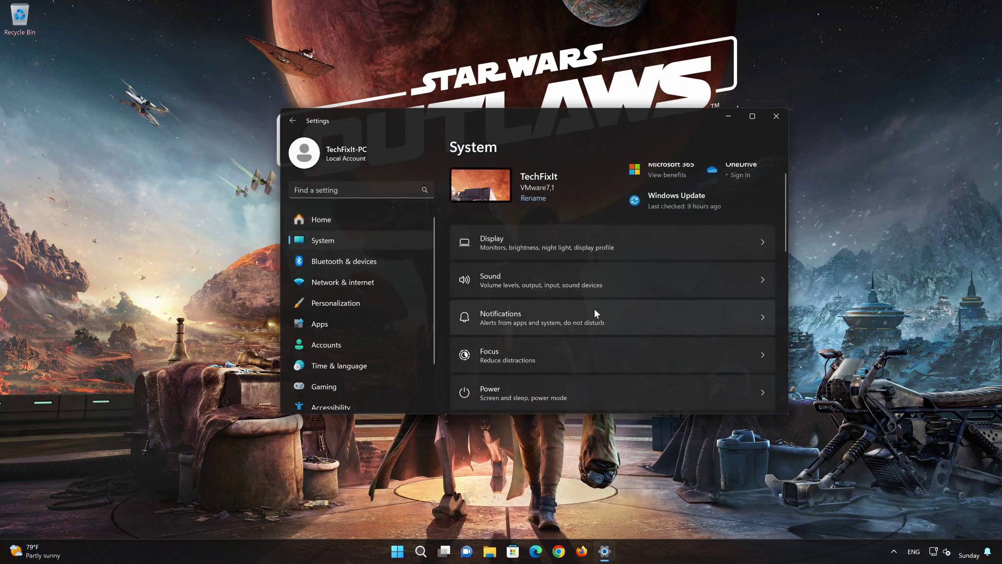
scroll(594, 308, down, 6)
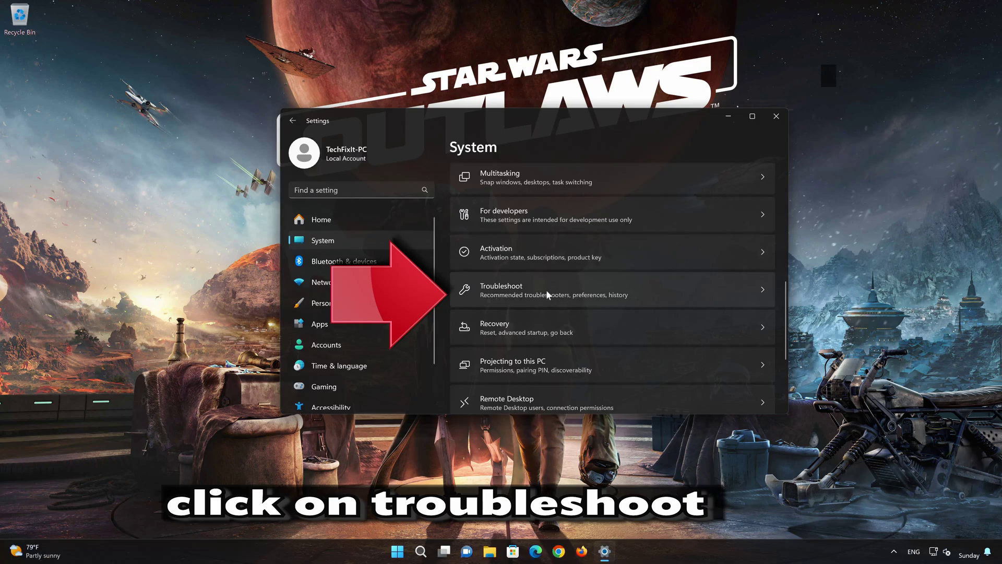
scroll(546, 290, down, 1)
click(550, 259)
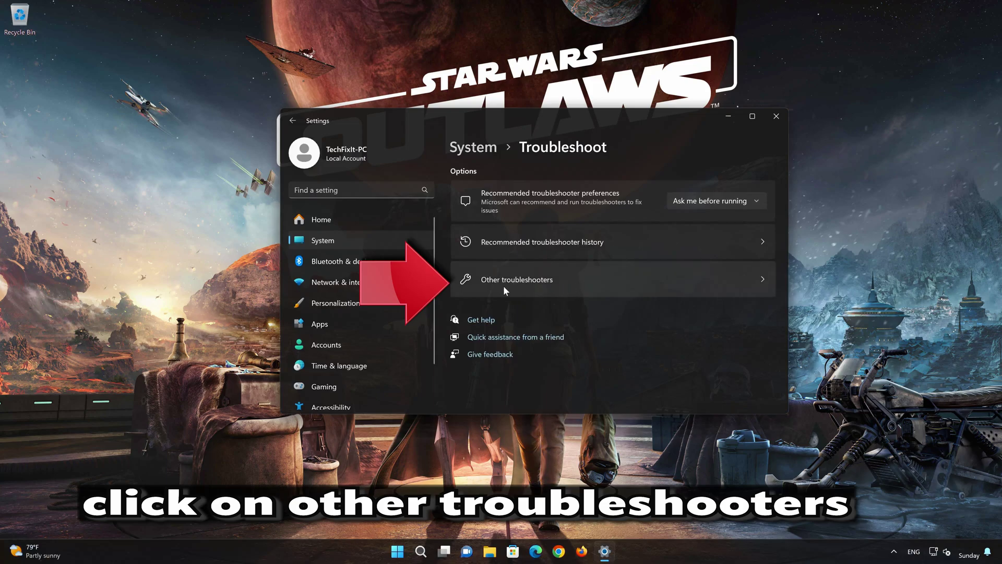
click(538, 284)
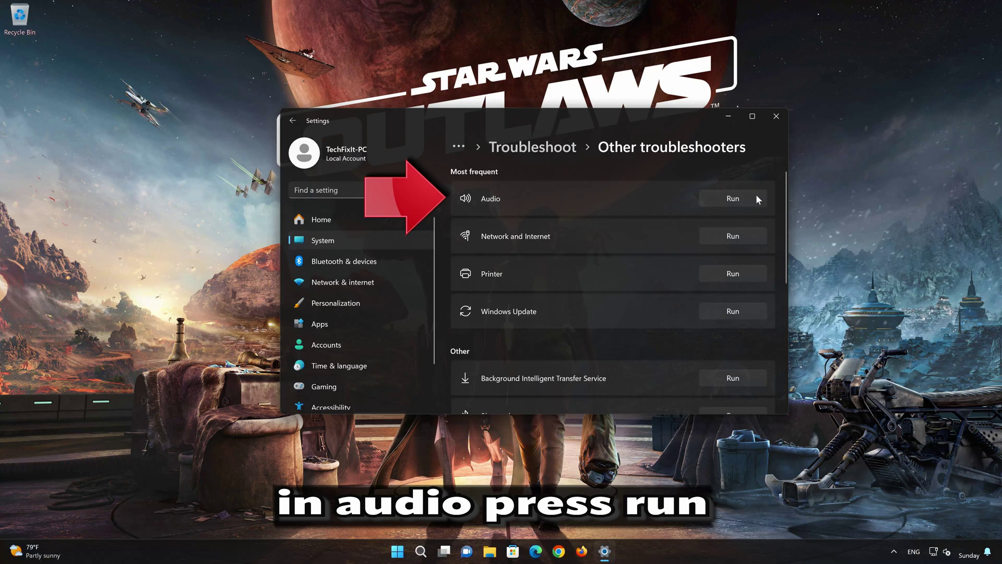
- Run the Audio troubleshooter, consenting to automated diagnostics and to an automatic restart of the audio services
click(733, 198)
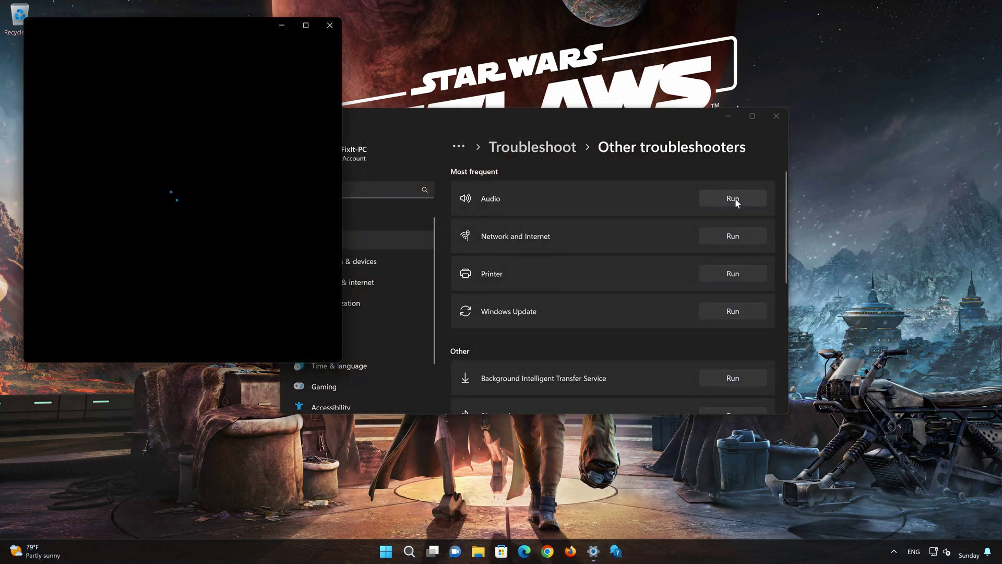
drag(251, 24, 554, 89)
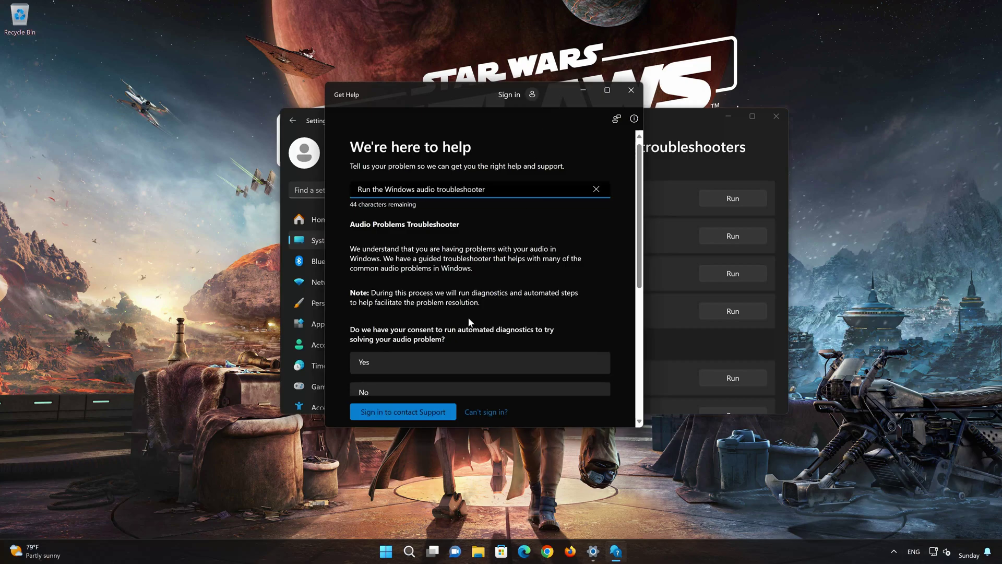
click(409, 368)
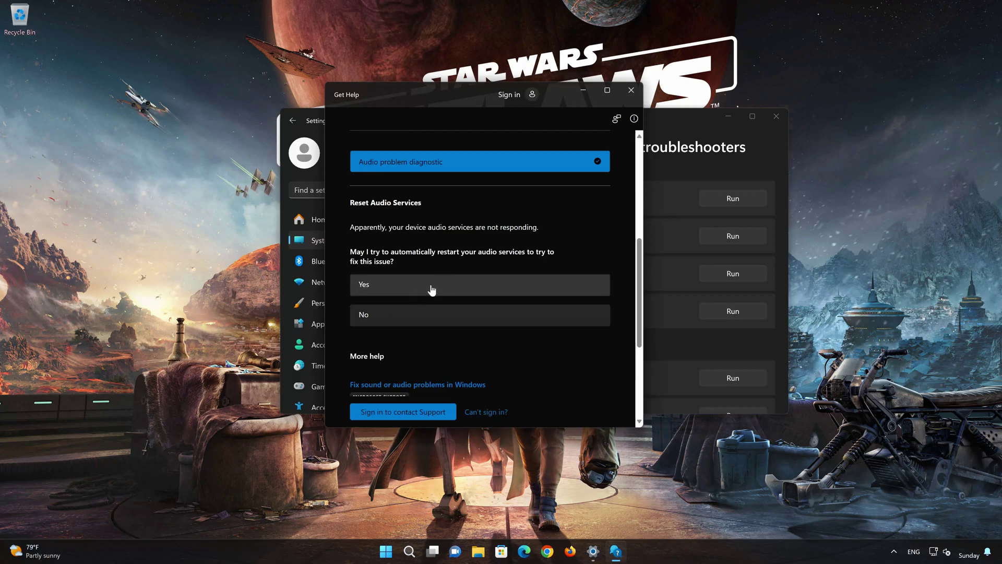
click(432, 288)
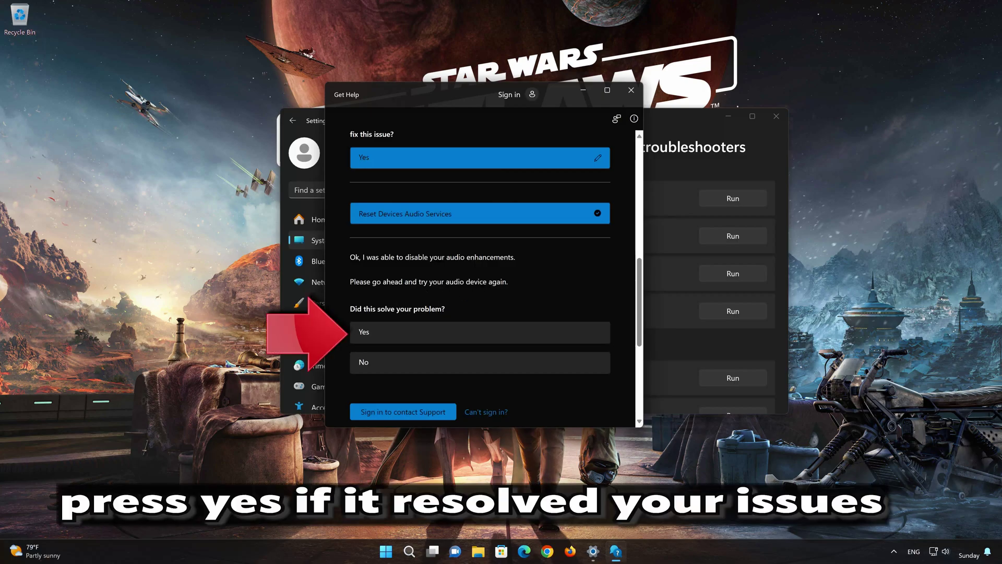
- Answer that the audio problem is solved and close the troubleshooter and settings windows
click(435, 334)
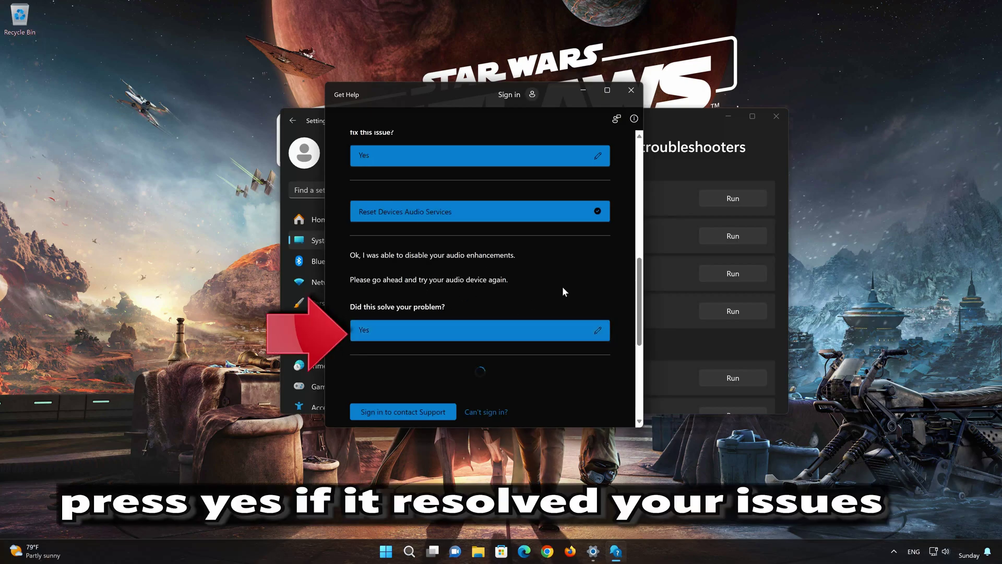
click(634, 96)
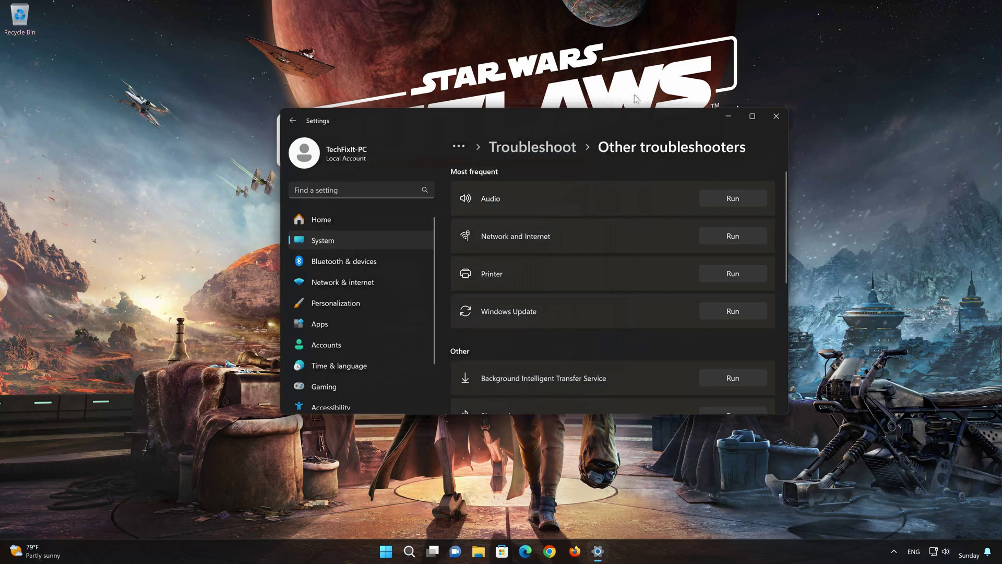
click(768, 119)
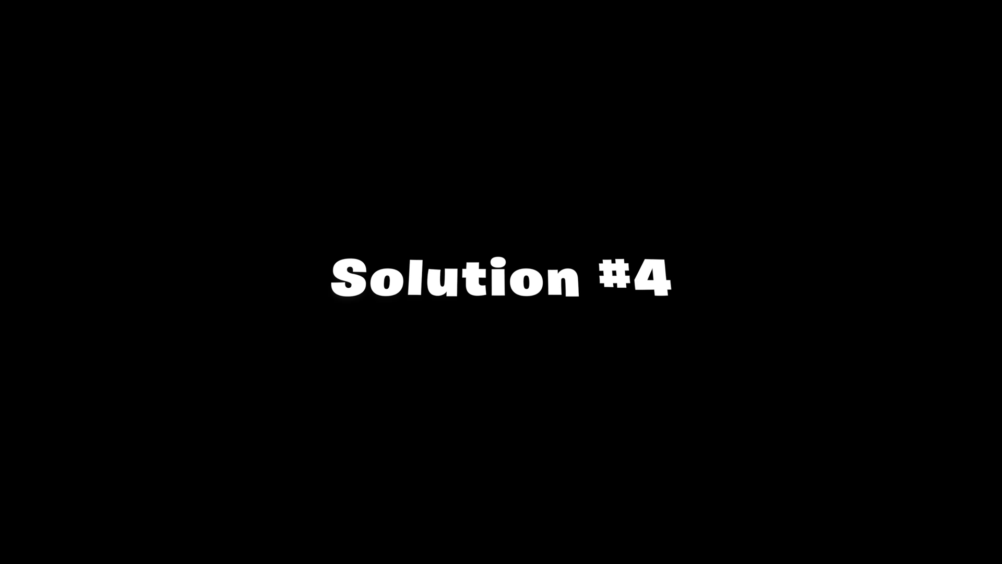
- Open the Sound dialog from Control Panel's Hardware and Sound category, and close the Control Panel window behind it
click(429, 553)
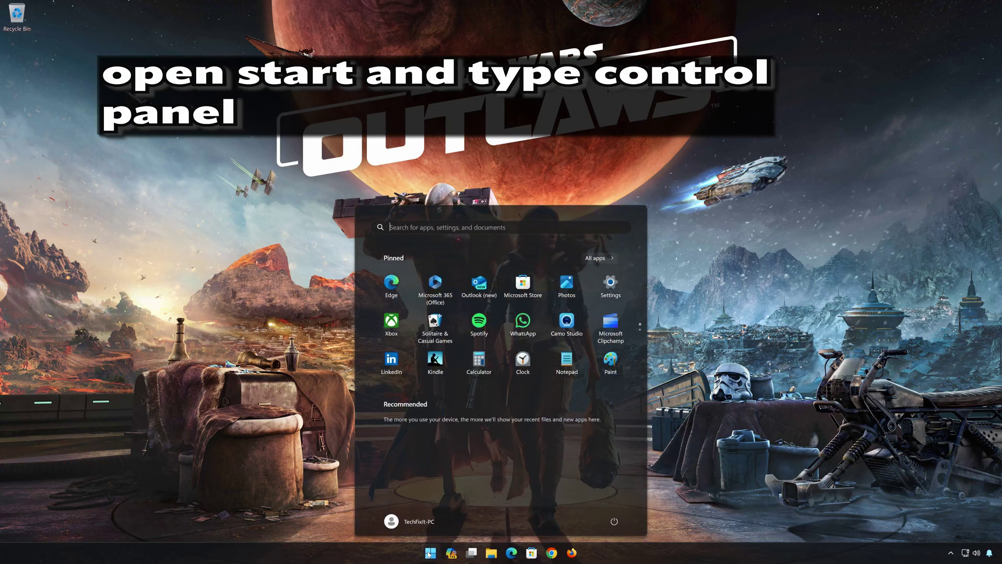
text(control panel)
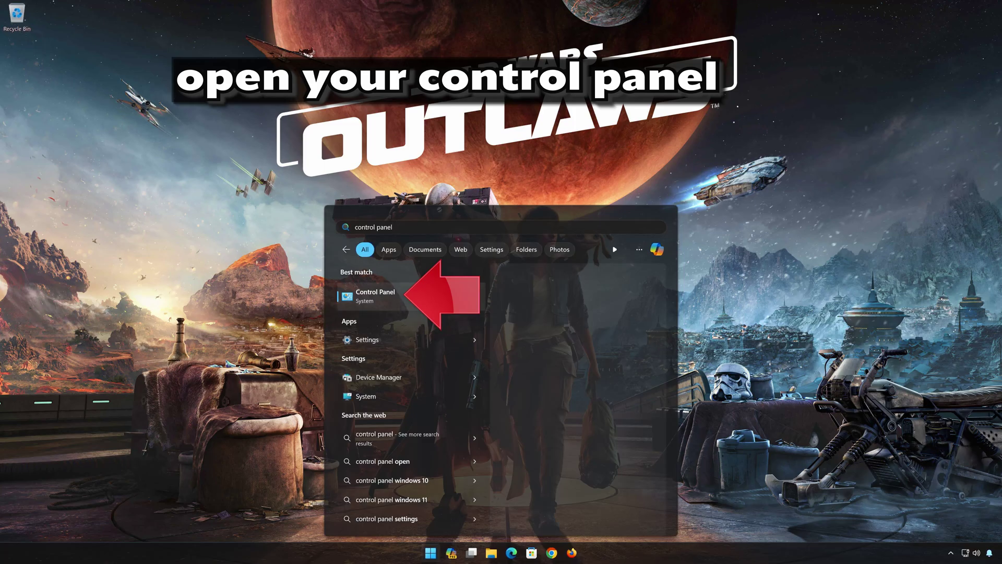
click(421, 298)
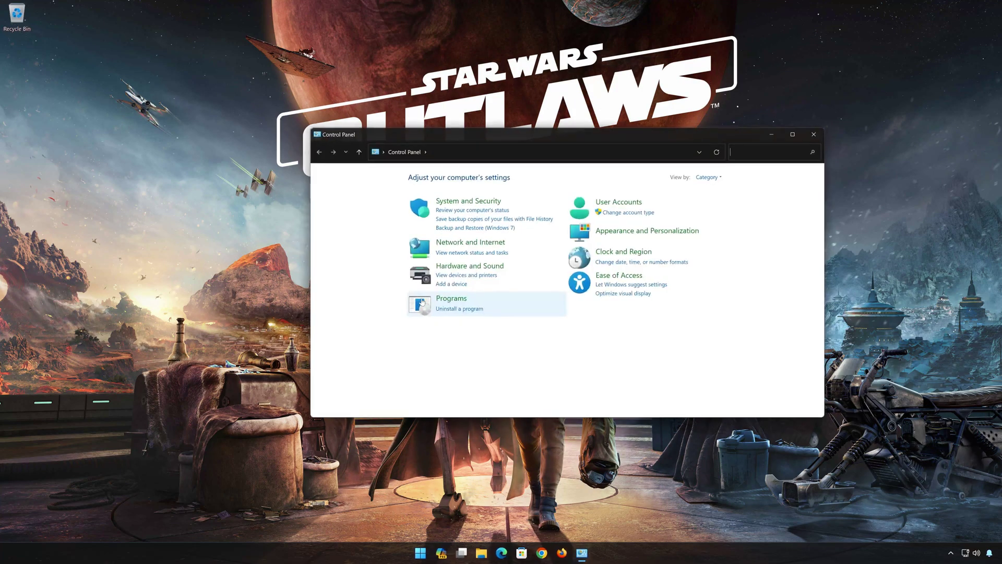
click(470, 266)
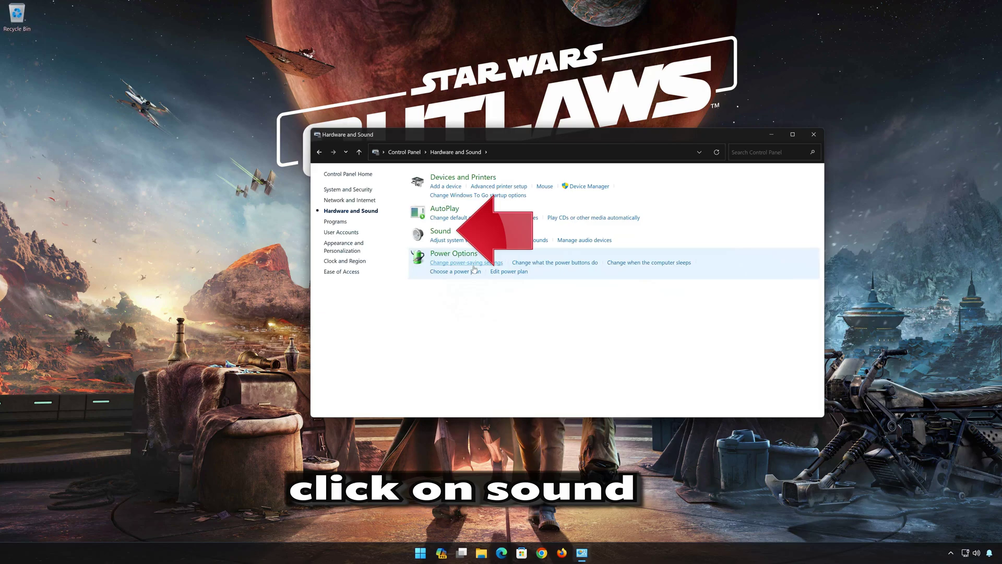
click(436, 235)
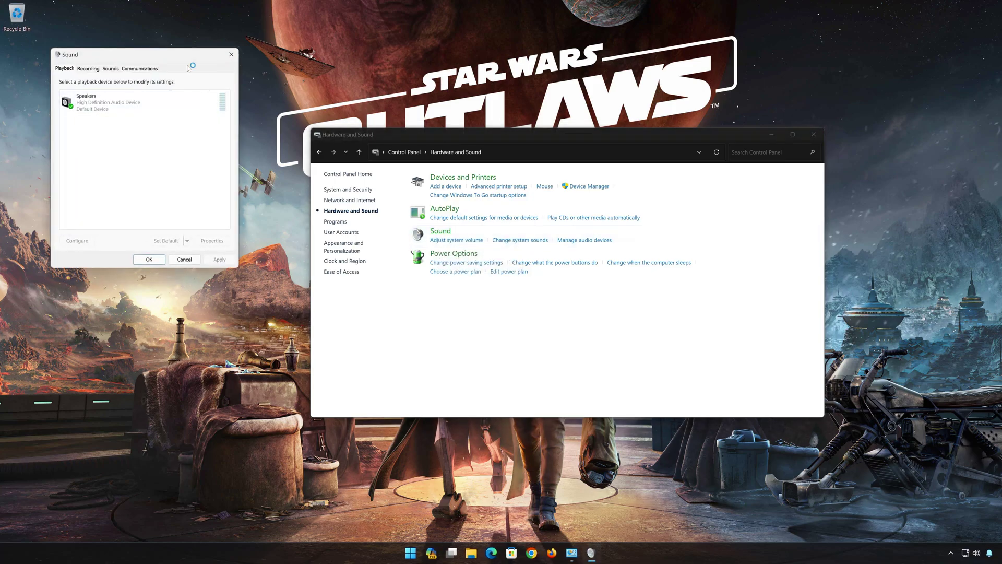
drag(179, 59, 592, 146)
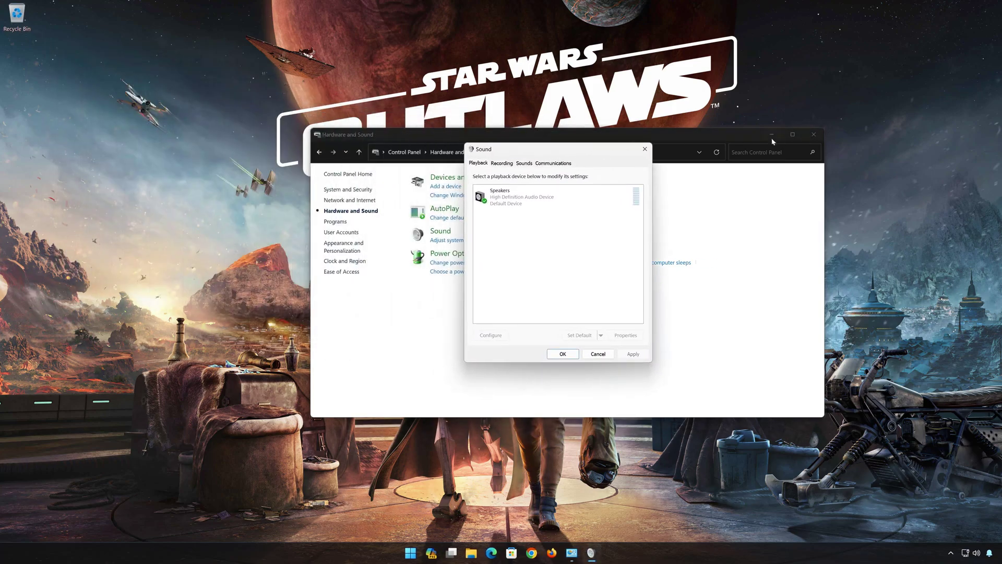
click(772, 136)
click(813, 135)
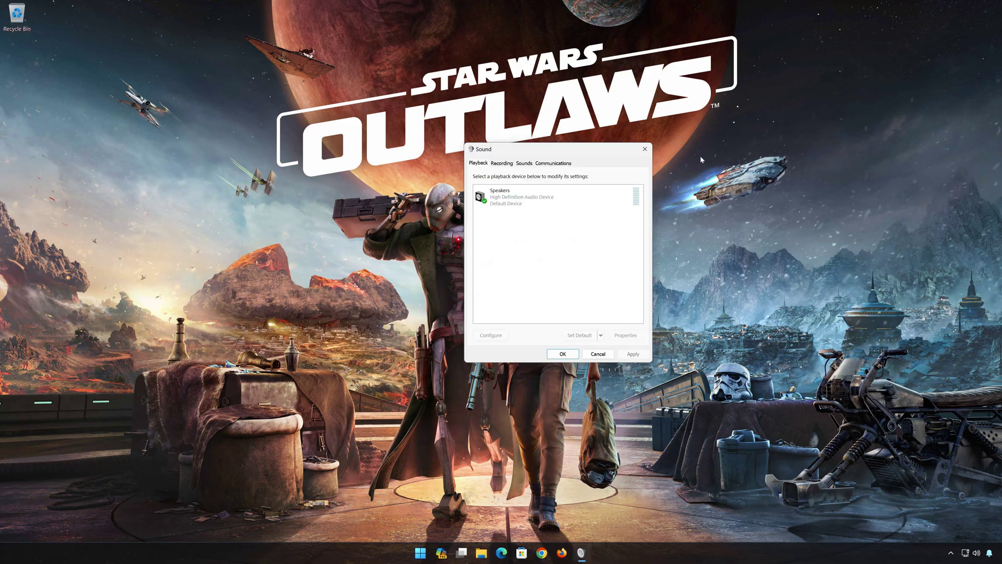
- Set the Speakers' default format to 16 bit, 44100 Hz (CD Quality), apply it, and close the sound dialogs
click(543, 191)
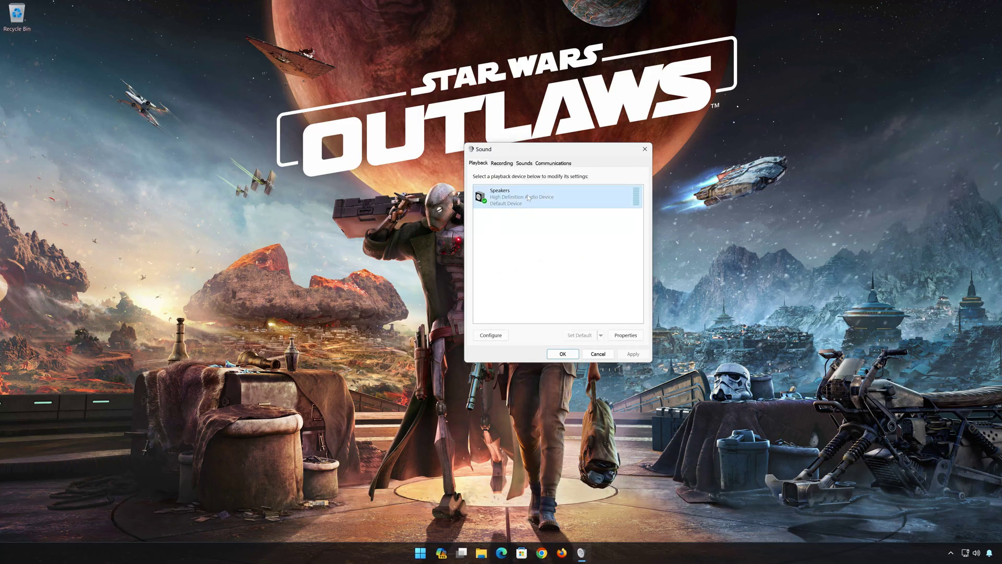
right_click(529, 197)
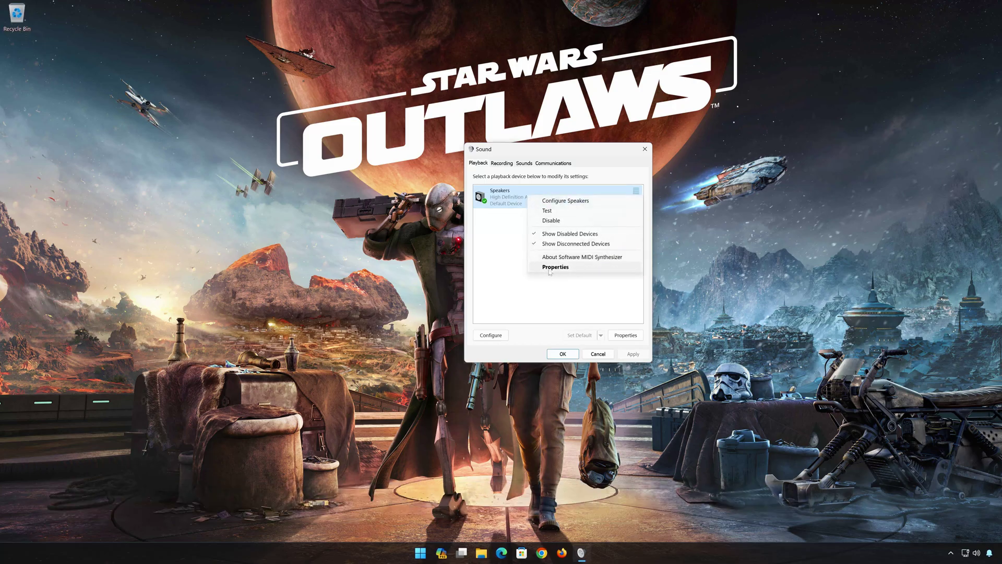
click(567, 267)
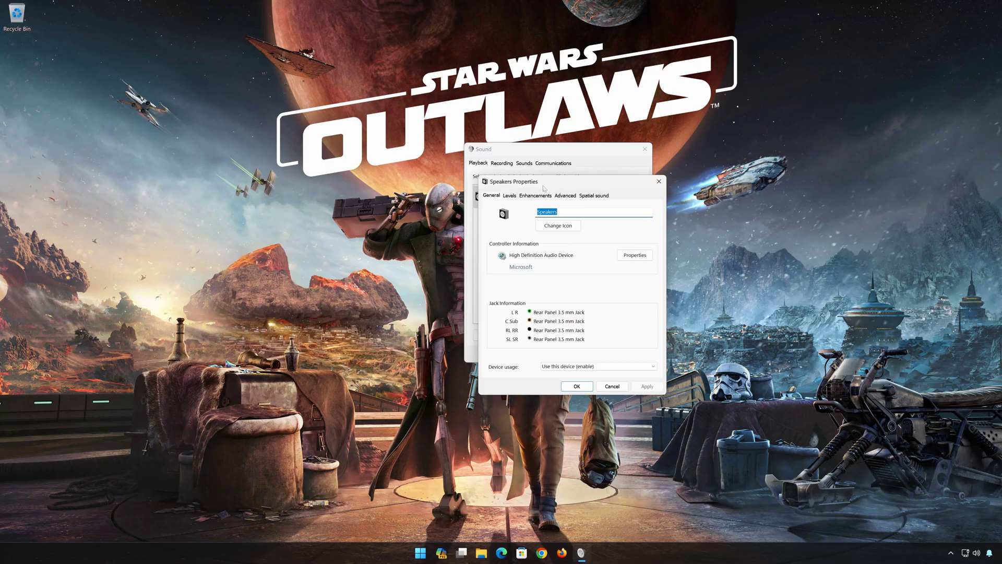
click(571, 197)
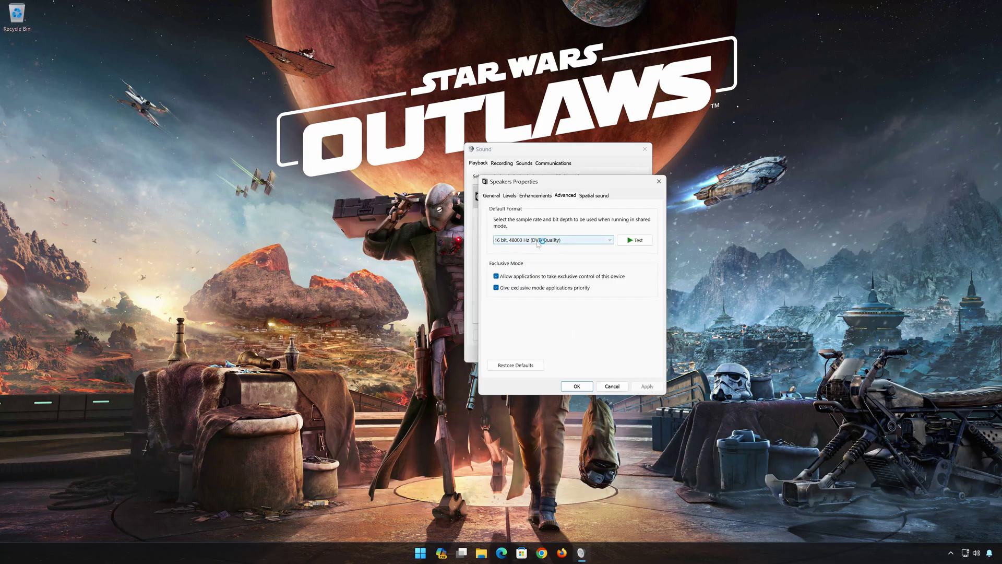
click(538, 241)
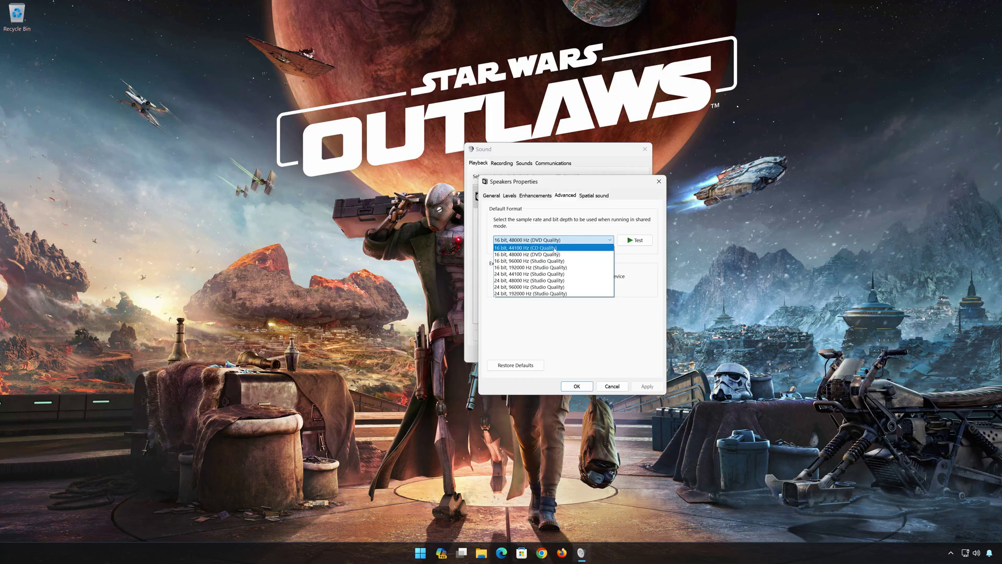
click(555, 248)
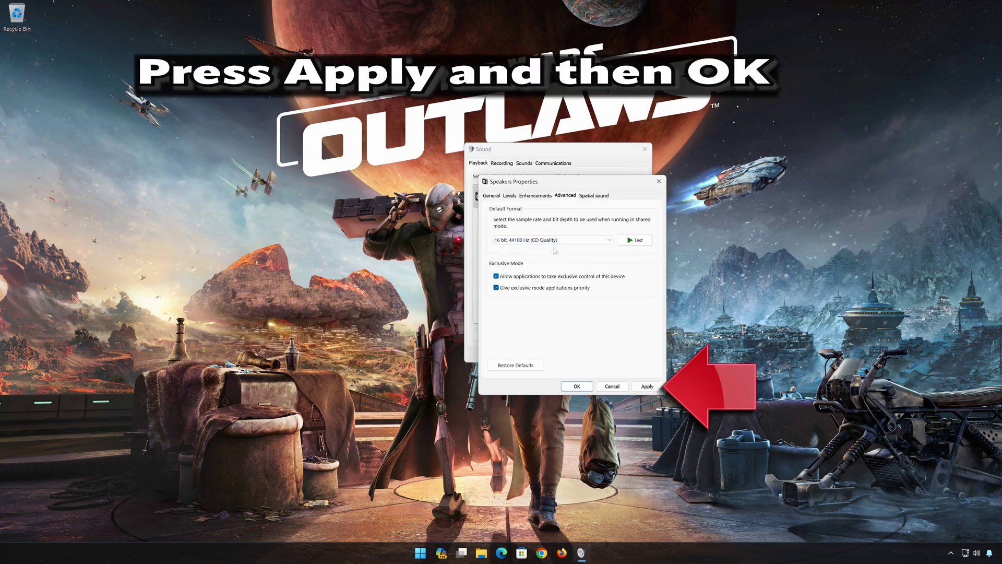
click(647, 386)
click(577, 386)
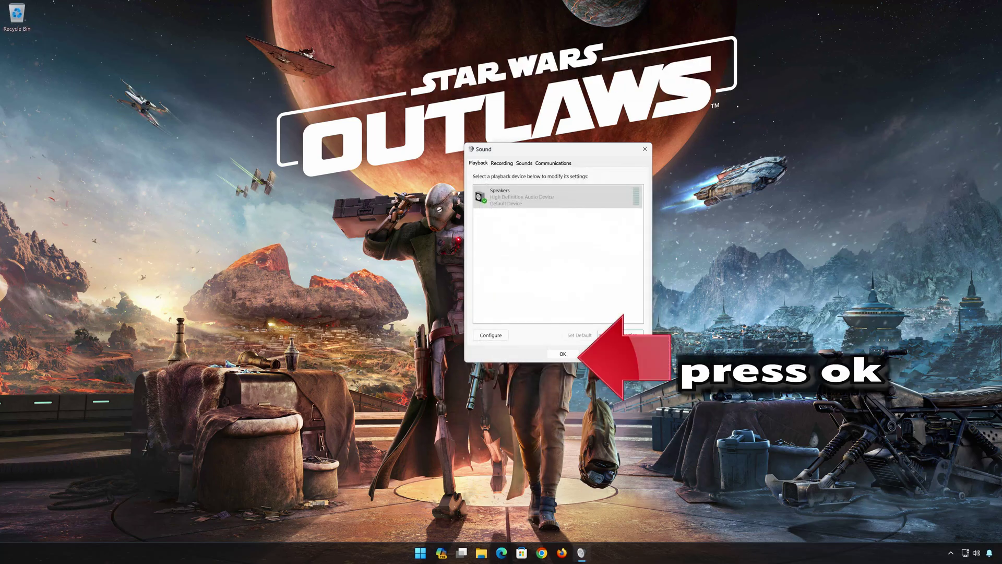
click(571, 354)
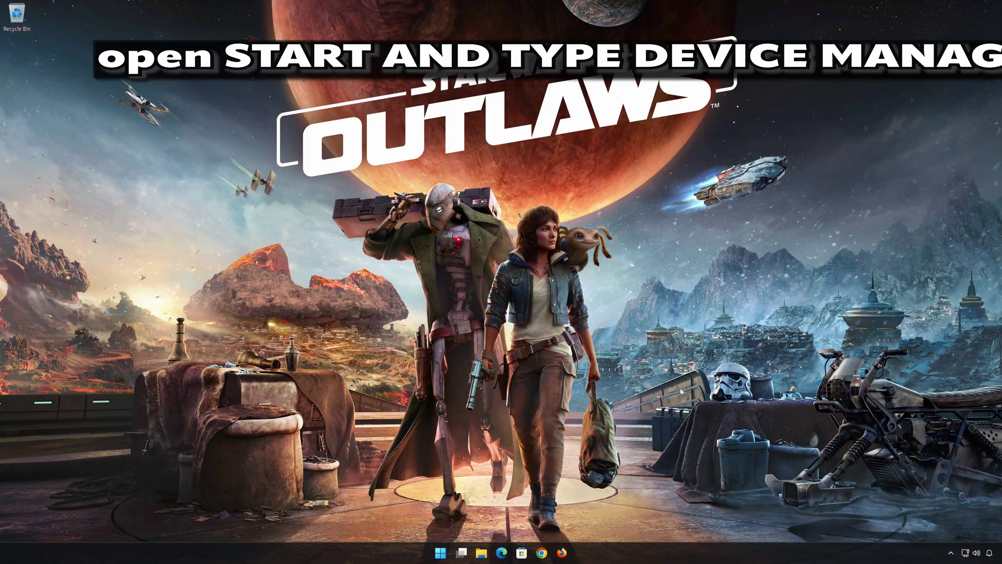
- Find and open Device Manager, and move its window toward the middle of the desktop
click(445, 553)
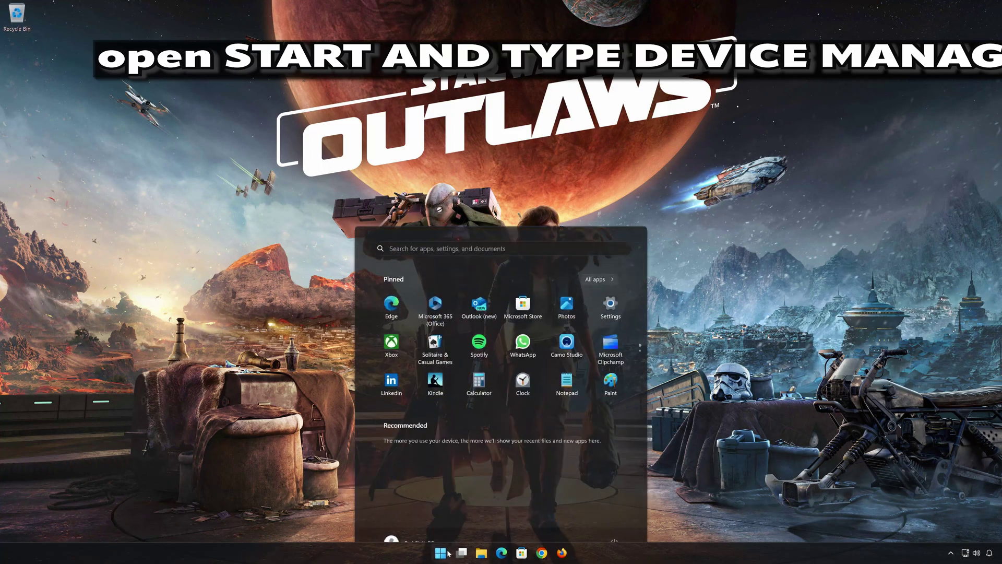
text(devi)
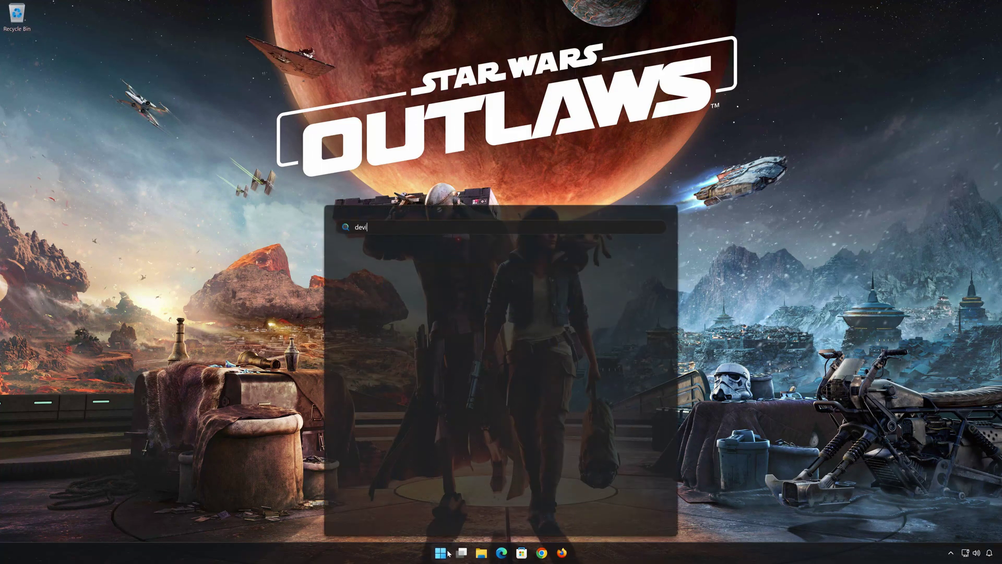
text(ce manager)
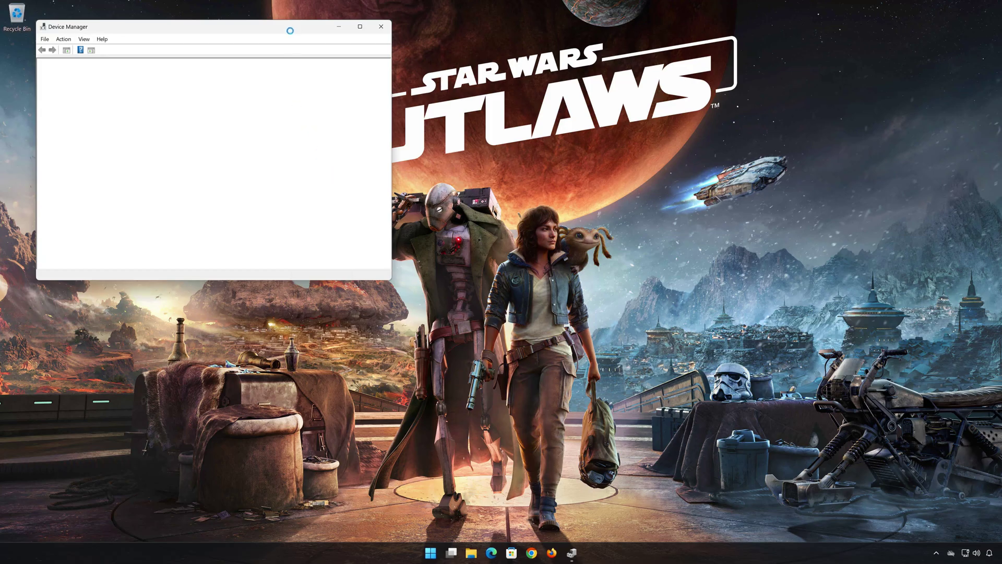
drag(290, 29, 616, 123)
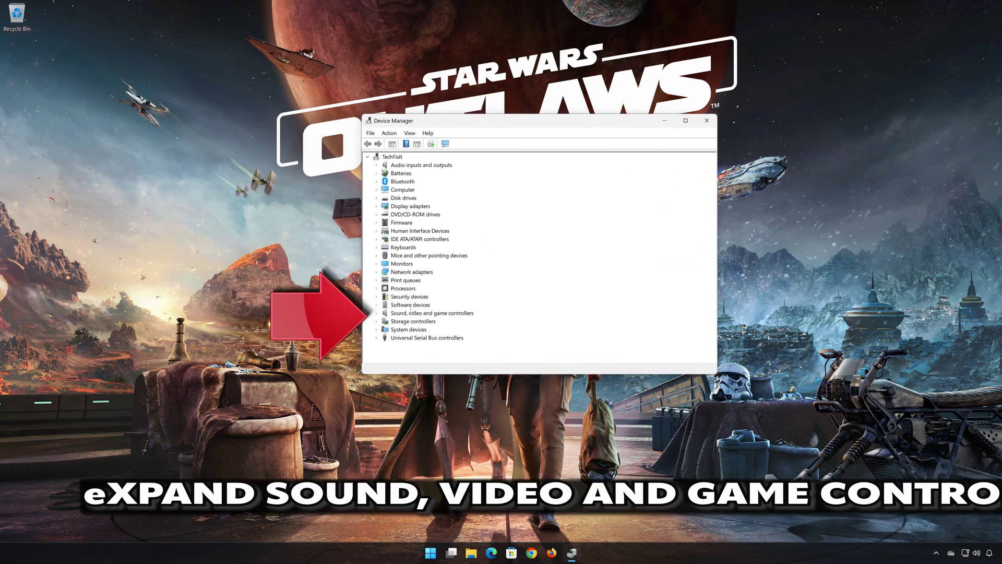
- Open the driver properties of the High Definition Audio Device under Sound, video and game controllers
click(376, 313)
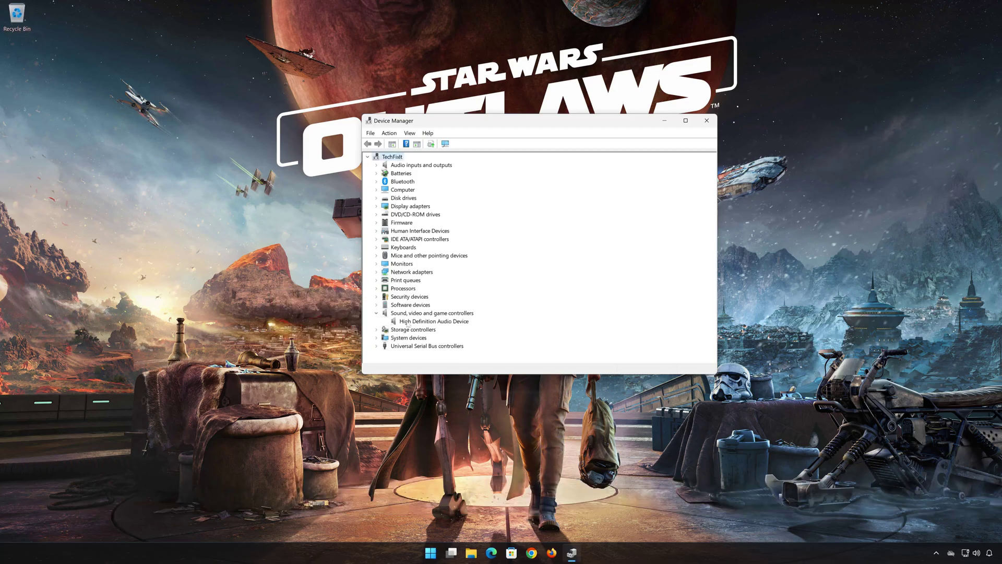
click(452, 321)
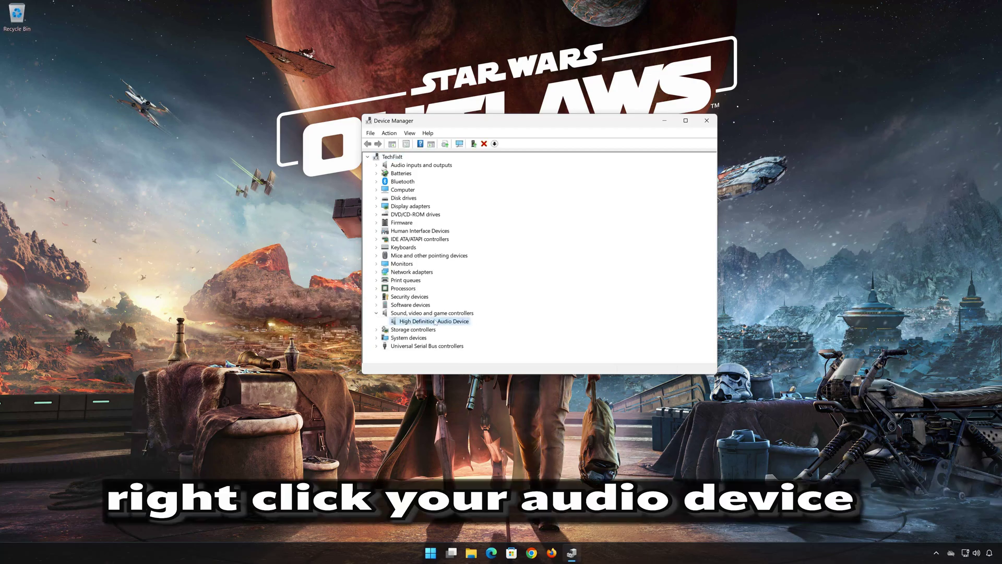
right_click(435, 323)
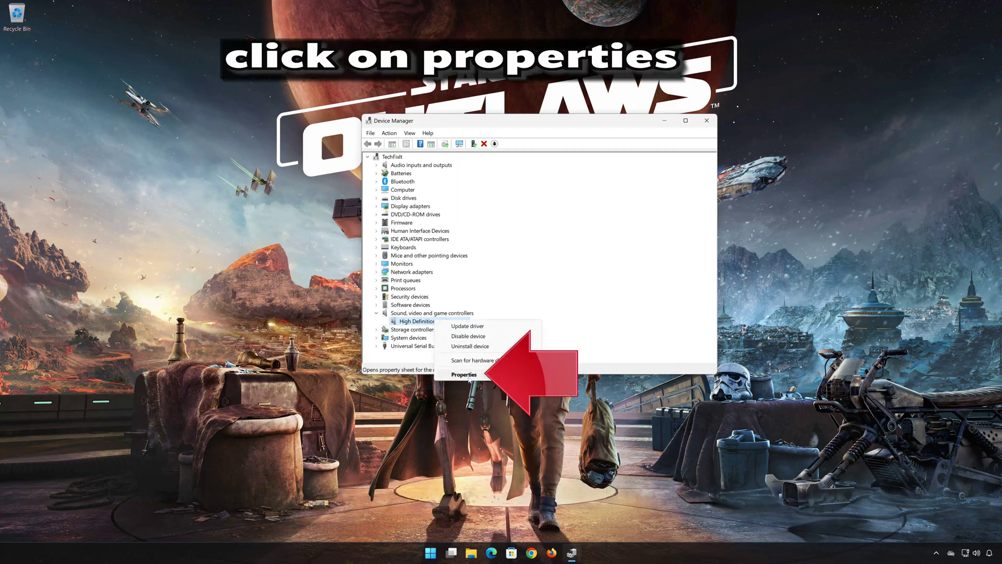
click(489, 375)
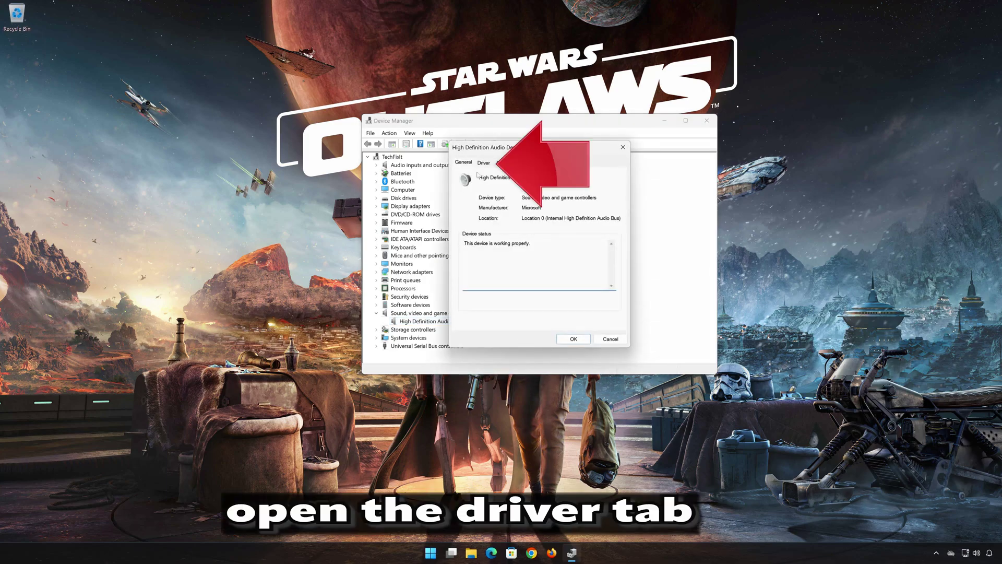
click(483, 163)
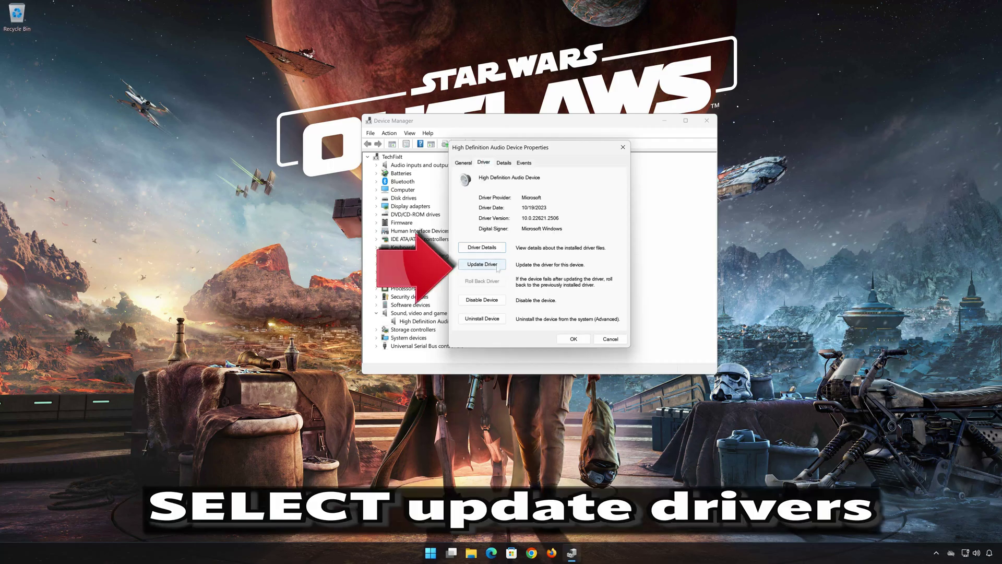
- Update the driver manually by picking High Definition Audio Device from the computer's available drivers, accept the compatibility warning, and close the dialogs
click(487, 266)
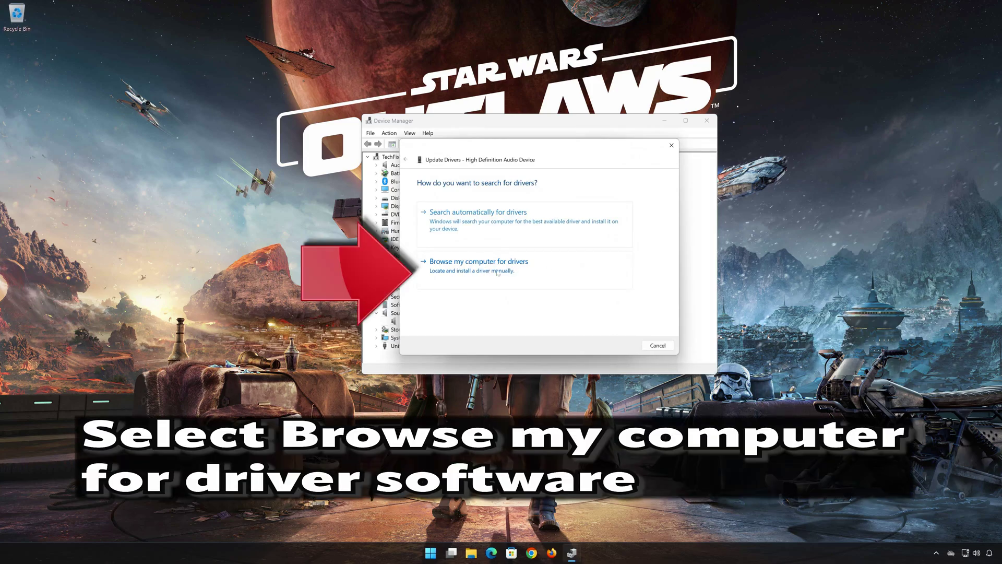
click(476, 272)
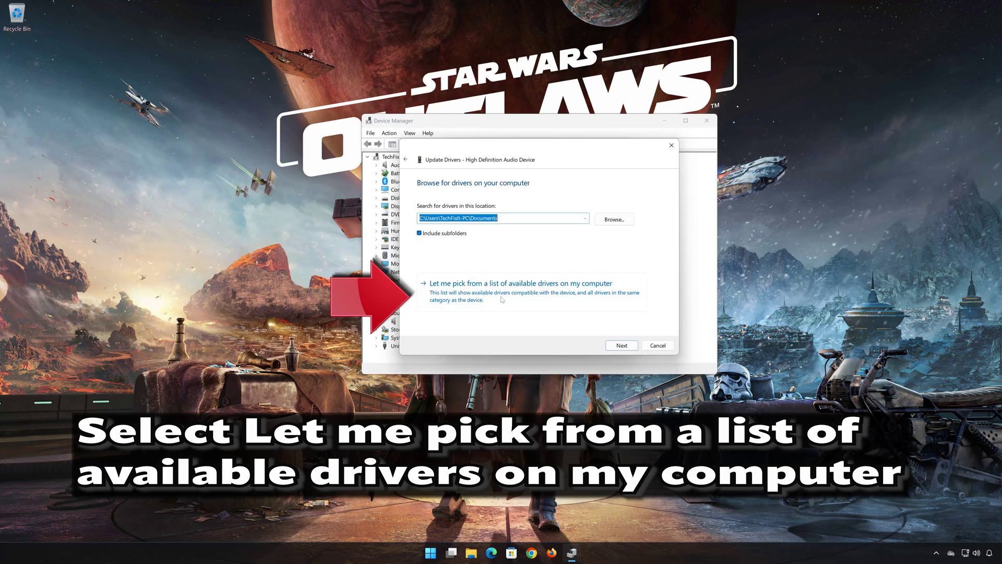
click(501, 300)
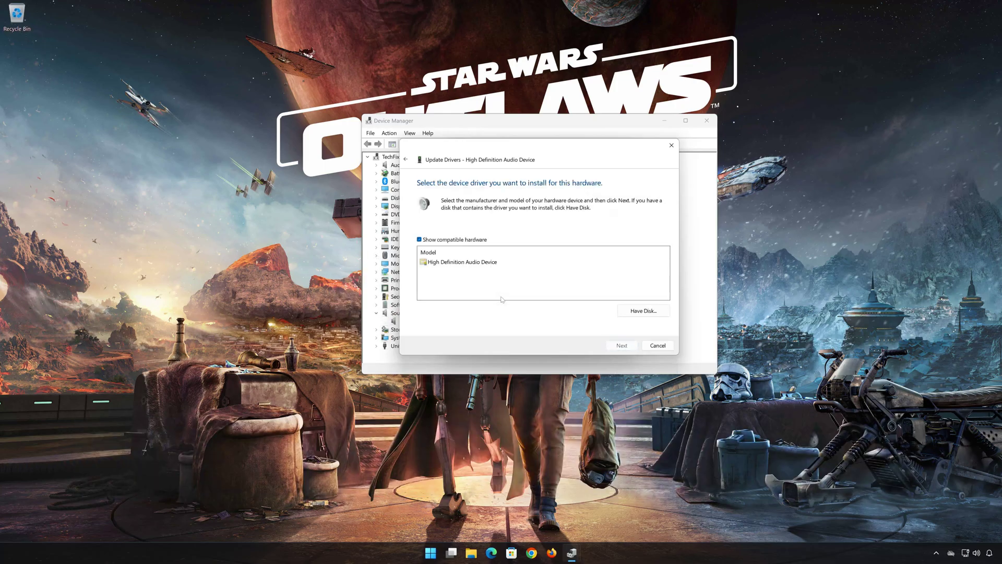
click(483, 263)
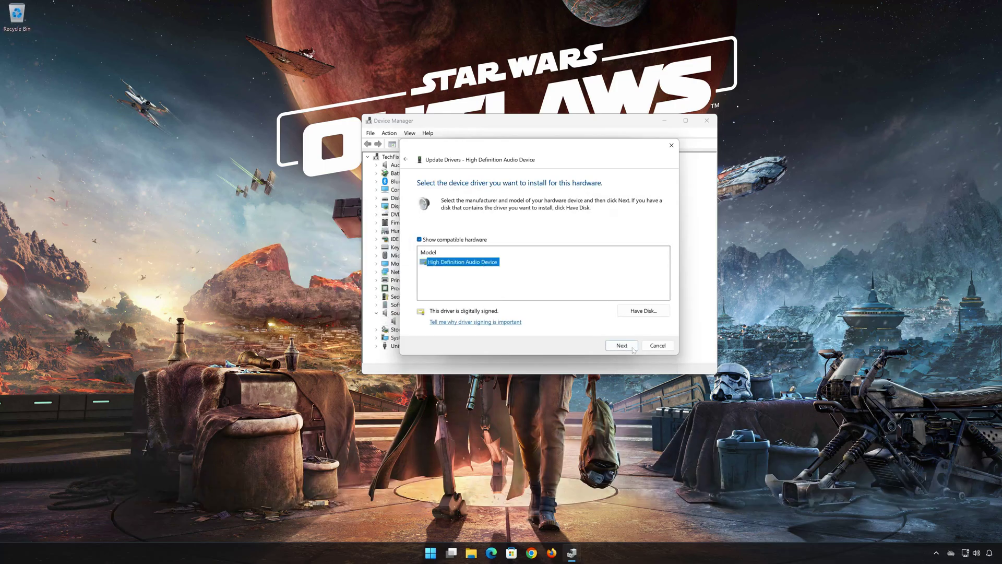
click(622, 347)
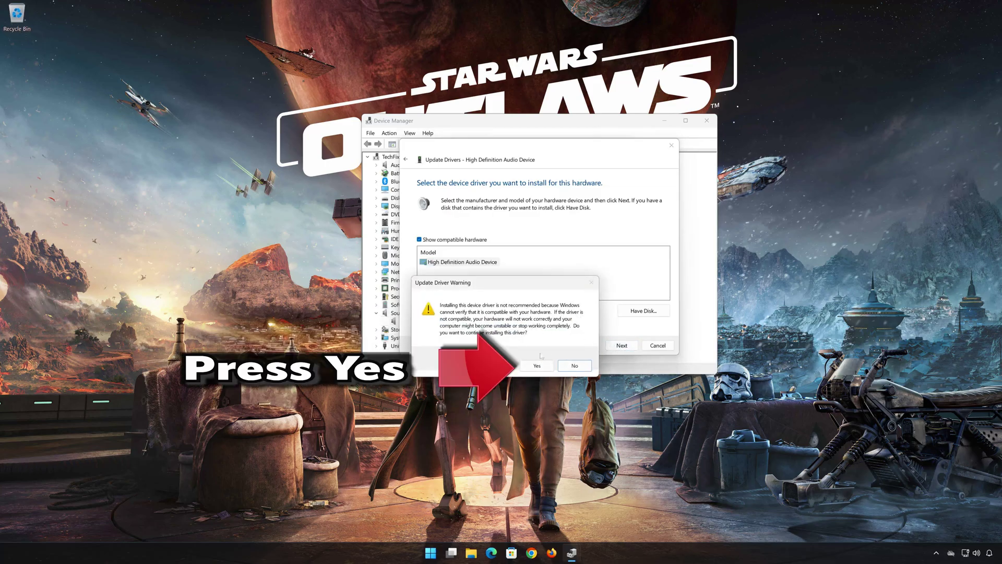
click(544, 368)
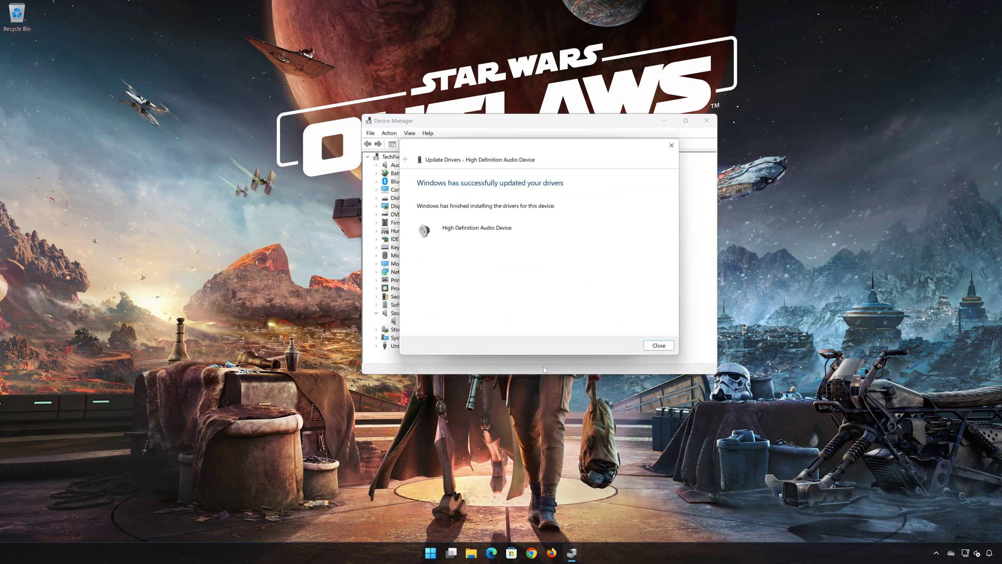
click(658, 345)
click(572, 337)
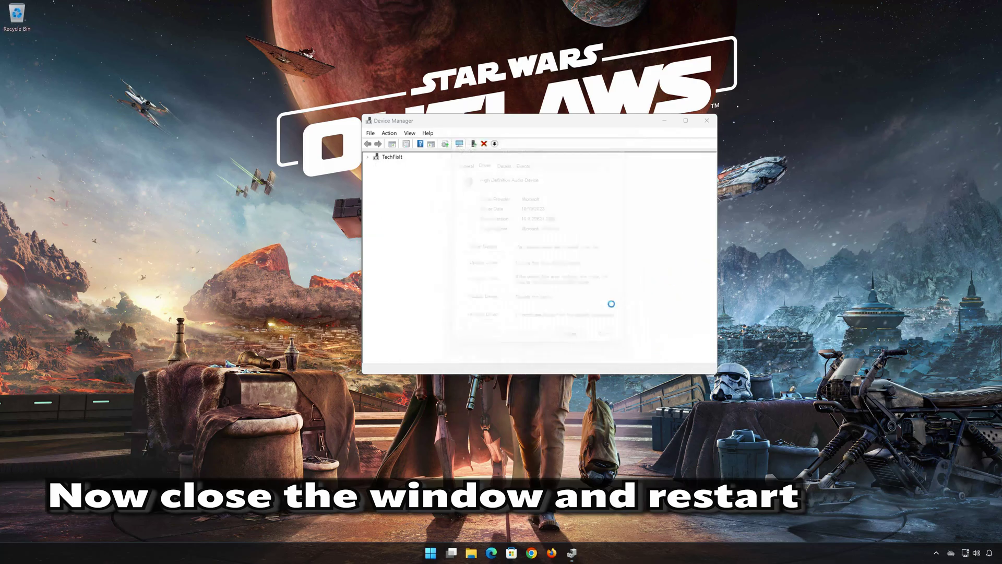
- Close Device Manager and restart the computer
click(707, 120)
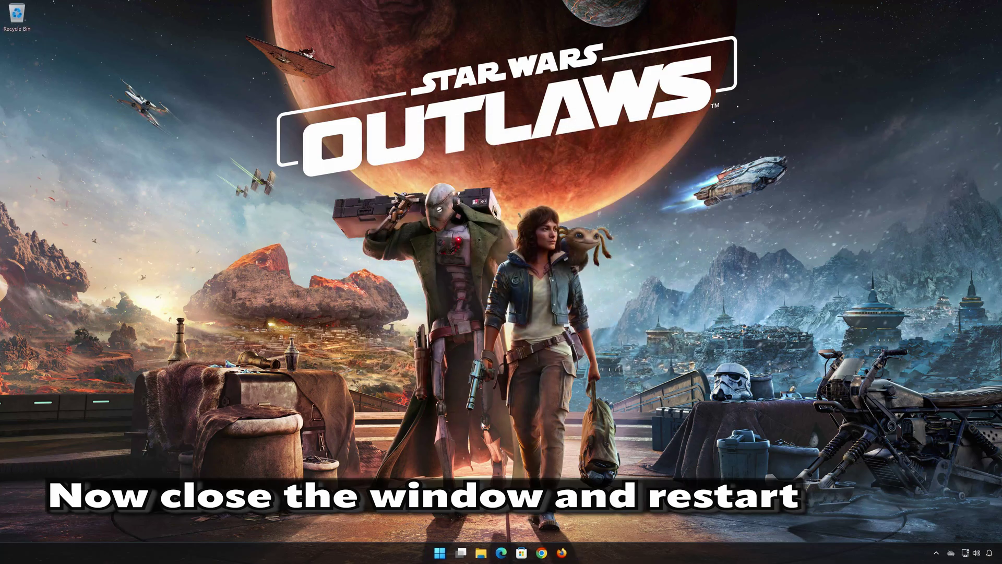
click(445, 553)
click(614, 522)
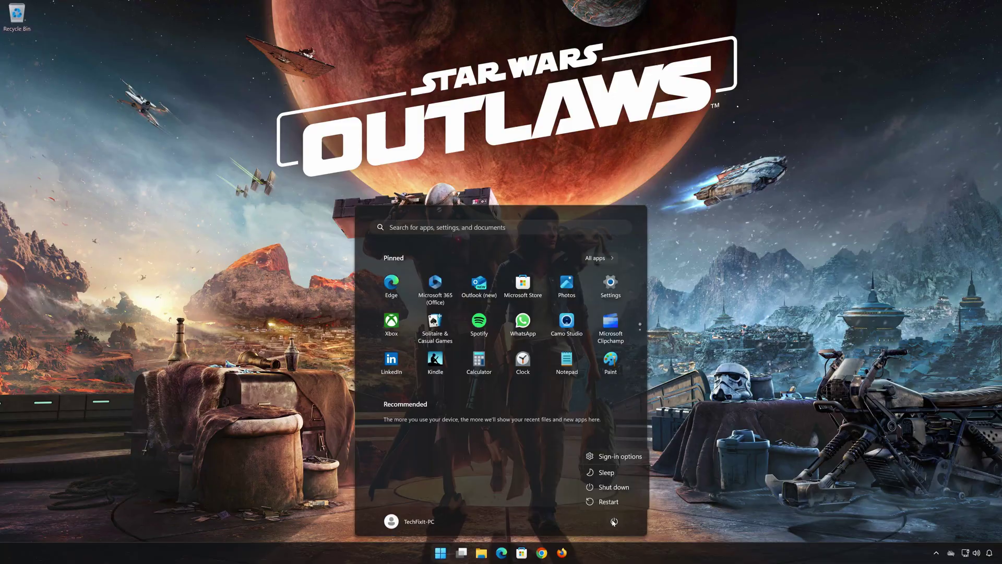
click(613, 505)
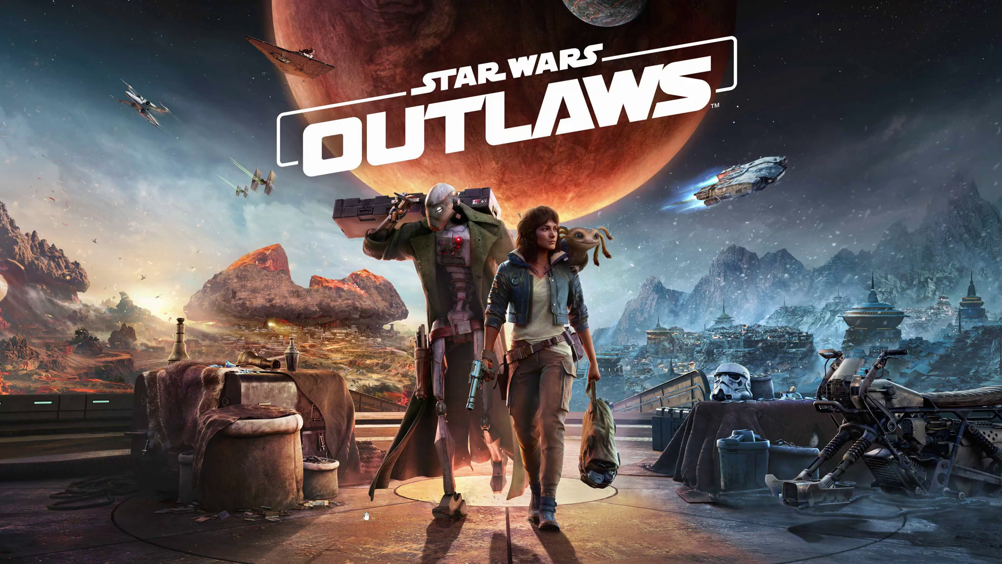
- In the System sound settings, view the properties of the HDV 820 headphones output and return to the Sound page
key(super)
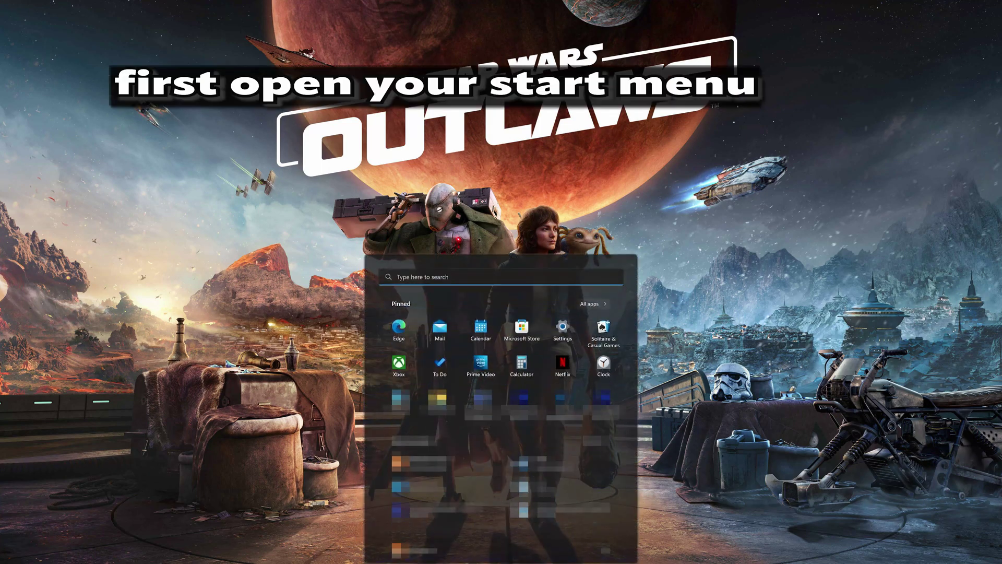
click(564, 329)
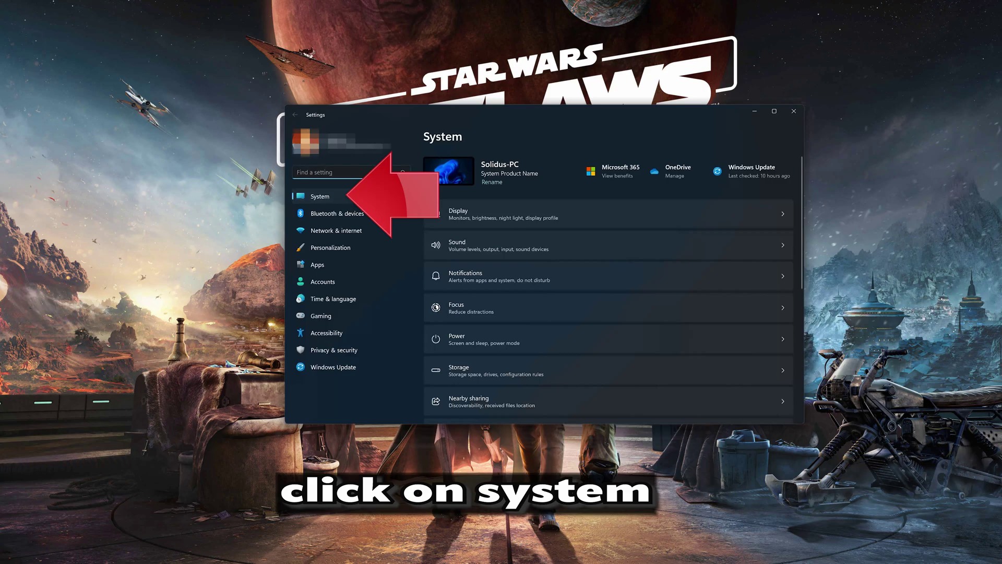
click(352, 194)
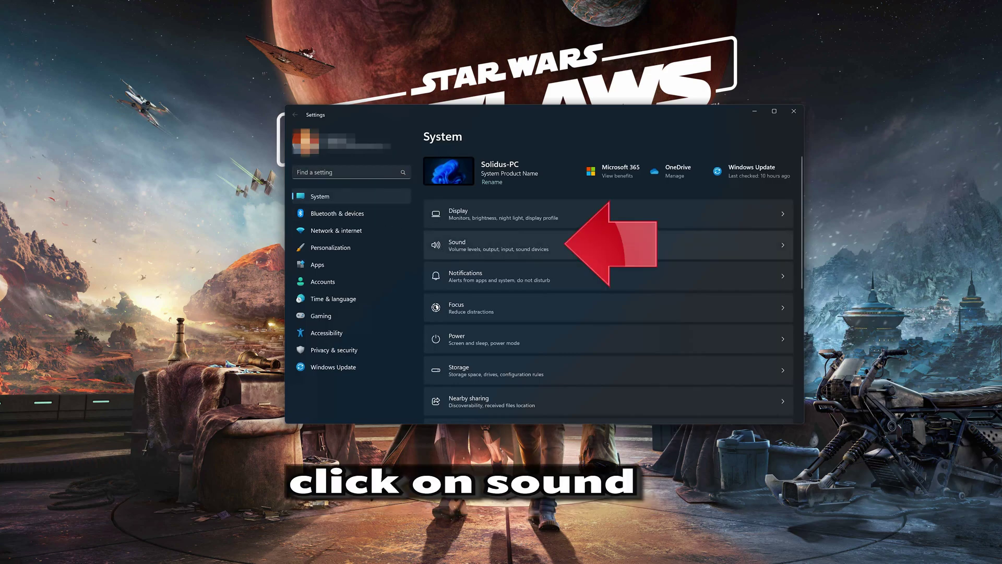
click(591, 242)
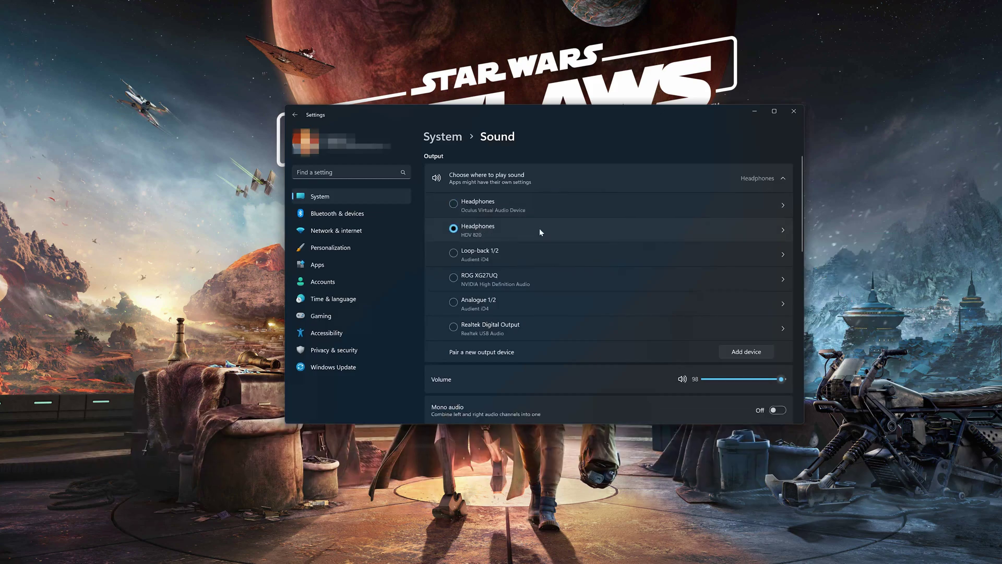
double_click(540, 228)
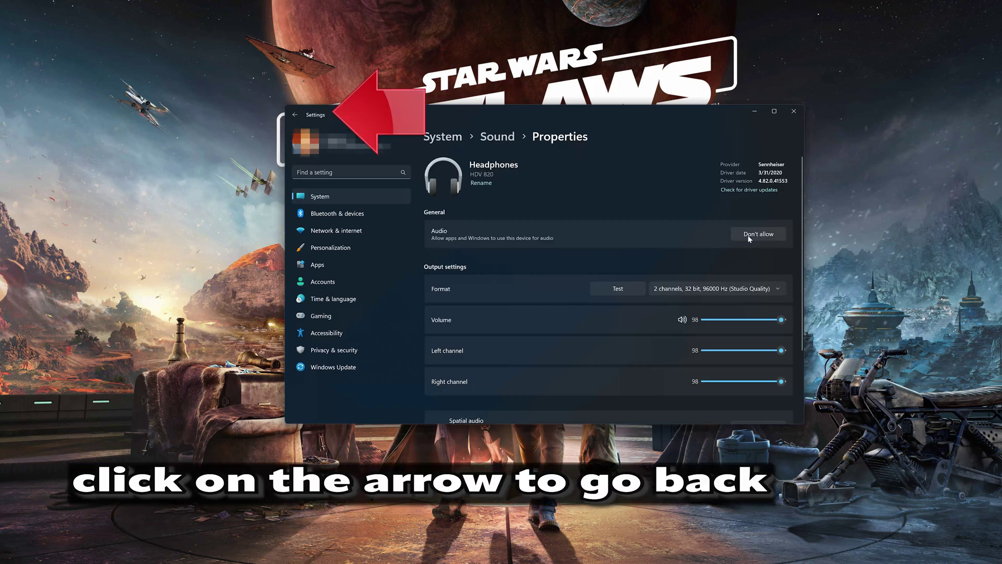
click(295, 114)
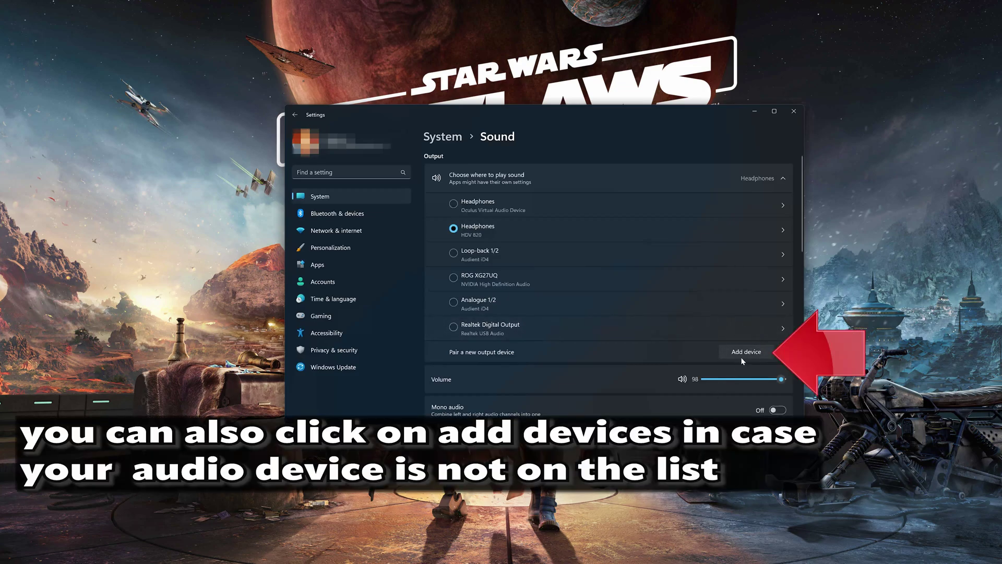
- View the device types available for pairing a new output device, dismiss the dialog without adding one, and close Settings
click(746, 352)
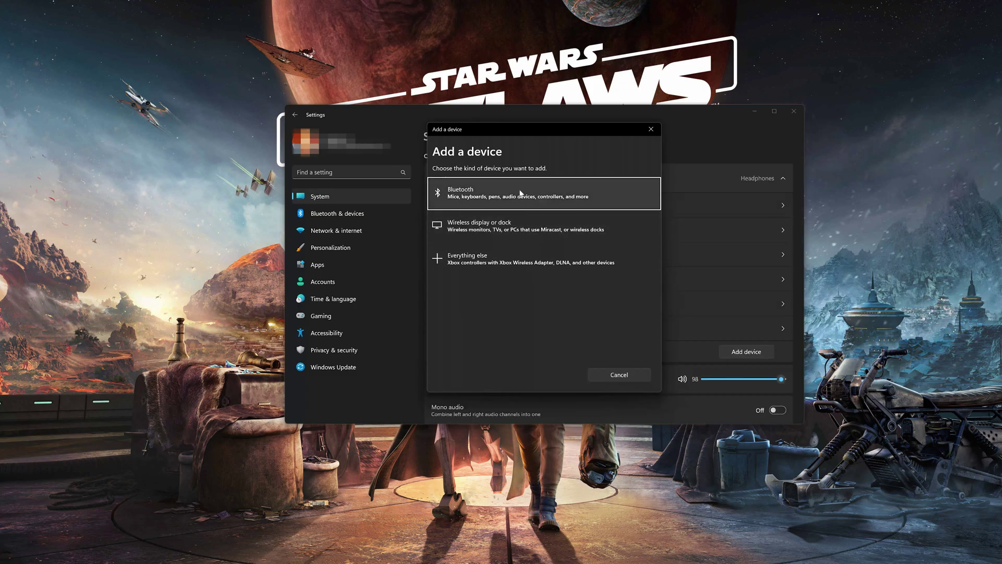
click(643, 129)
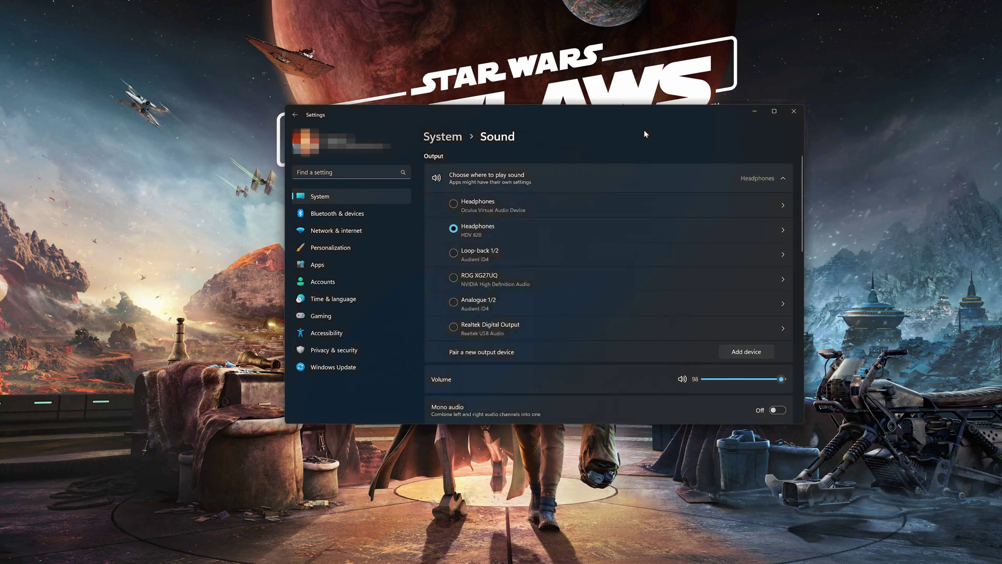
click(796, 110)
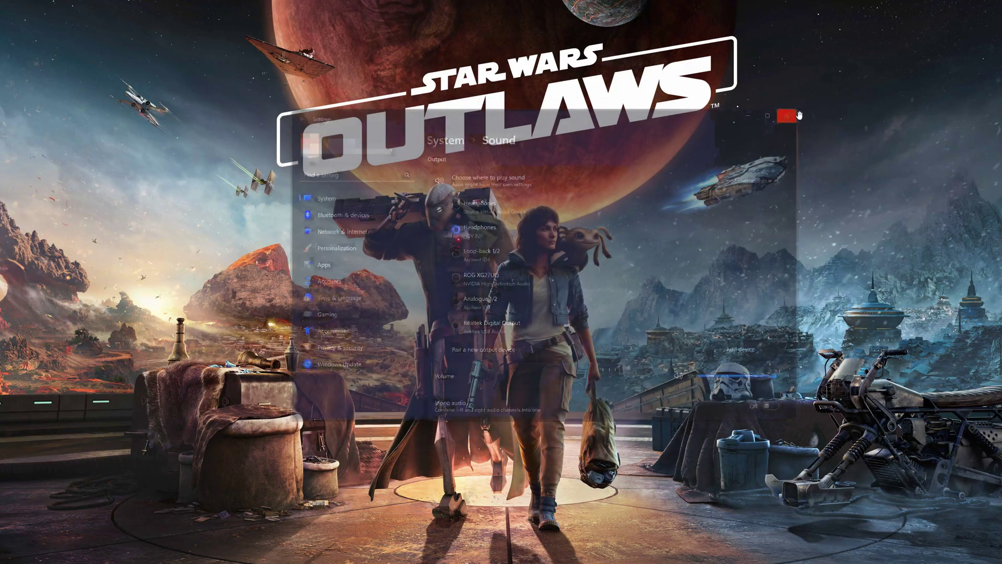